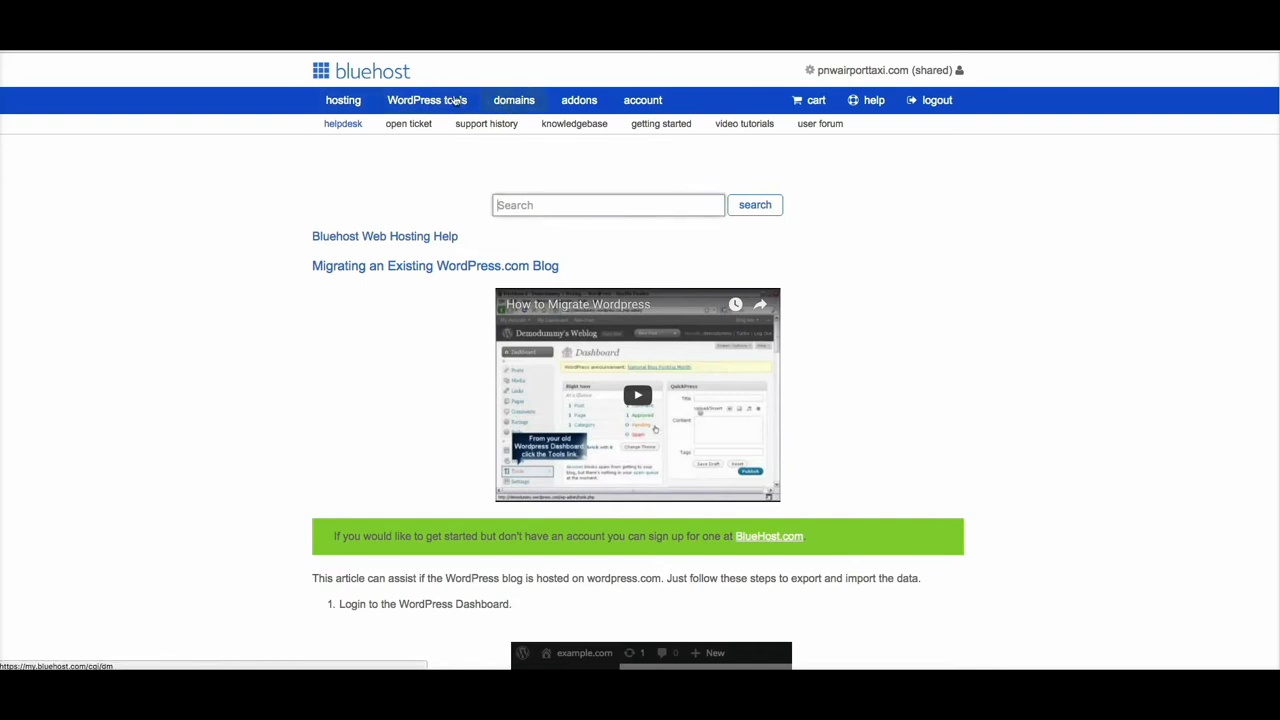
# Step: Review the details of the pnwairporttaxi.com domain in the account's domain list
pyautogui.click(527, 101)
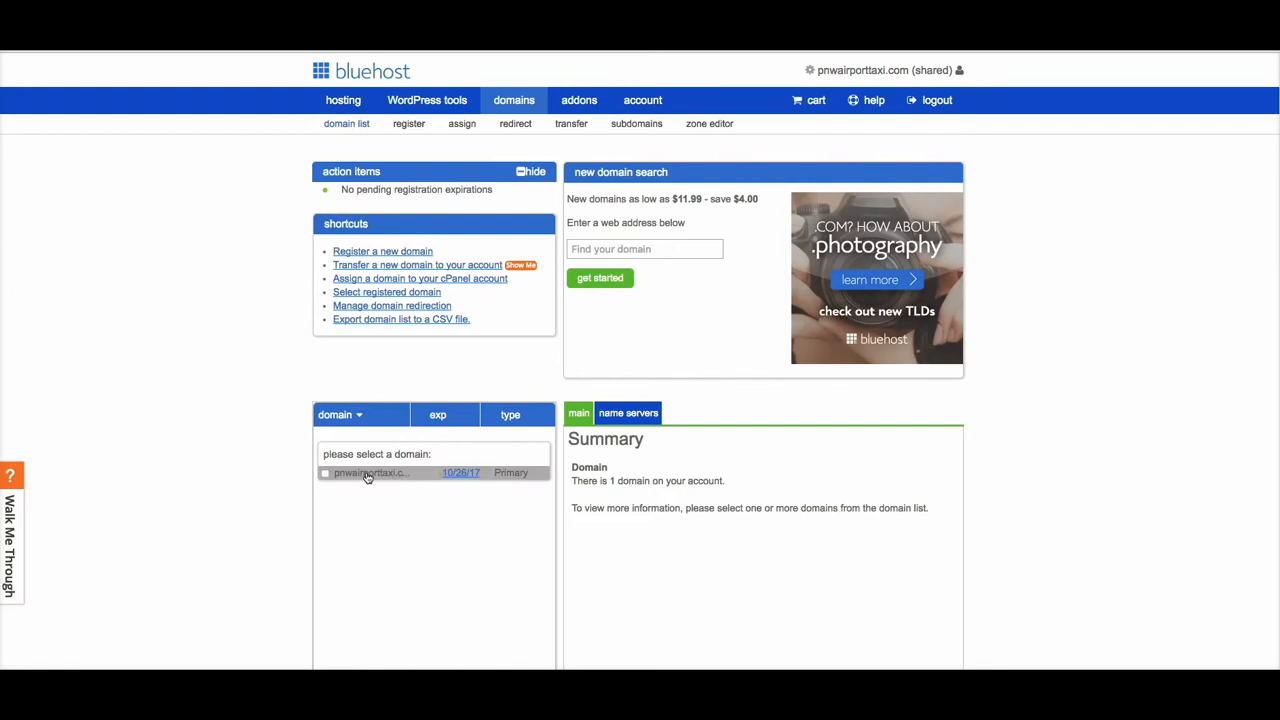
pyautogui.click(403, 476)
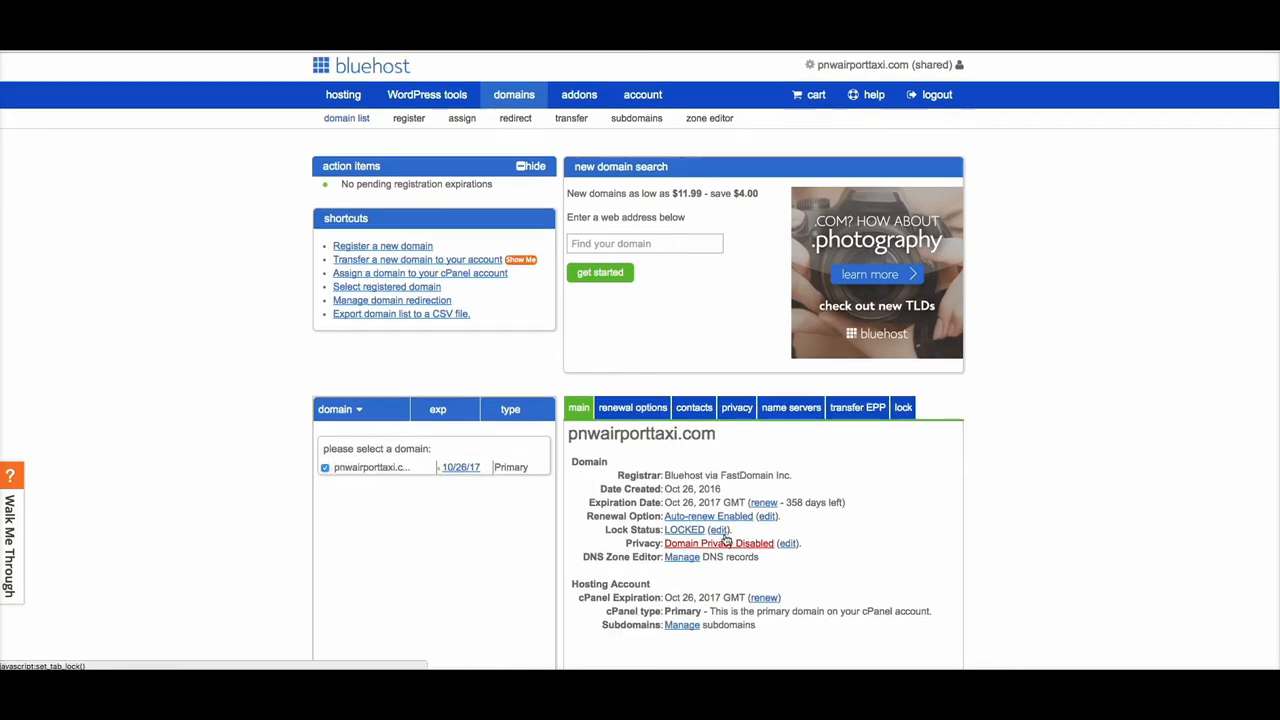
pyautogui.scroll(-3, 729, 543)
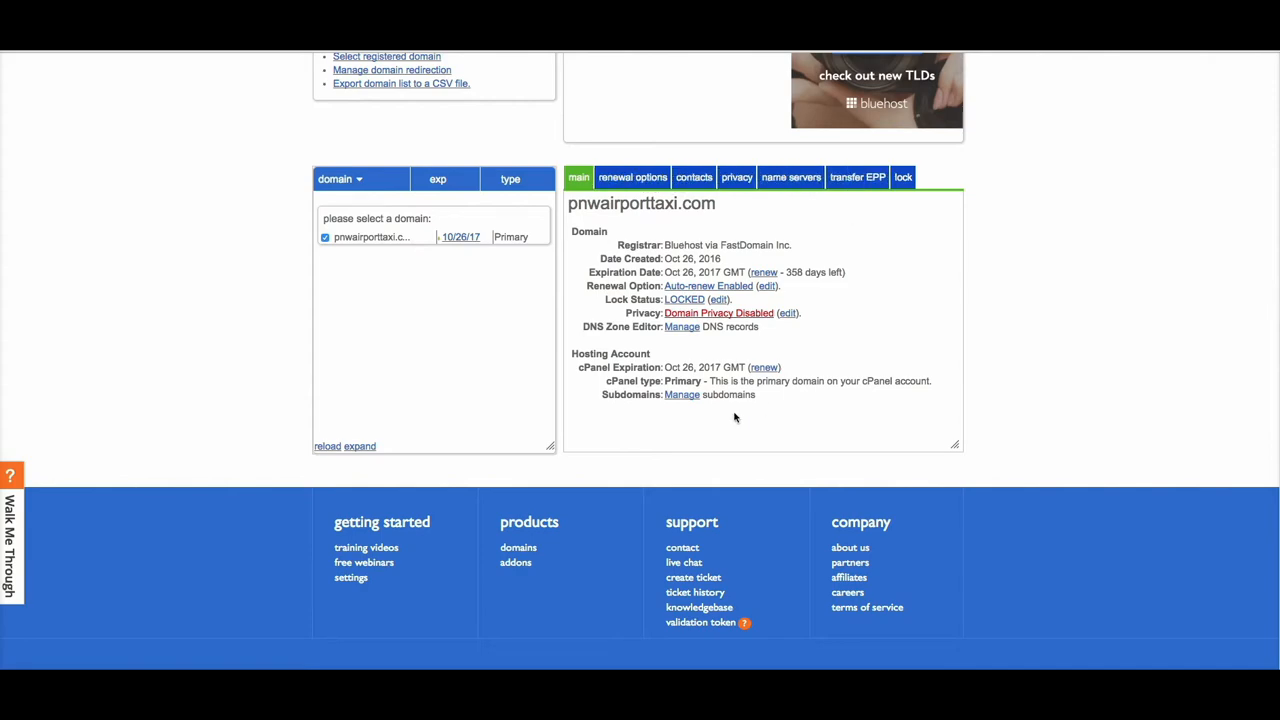
pyautogui.scroll(3, 728, 419)
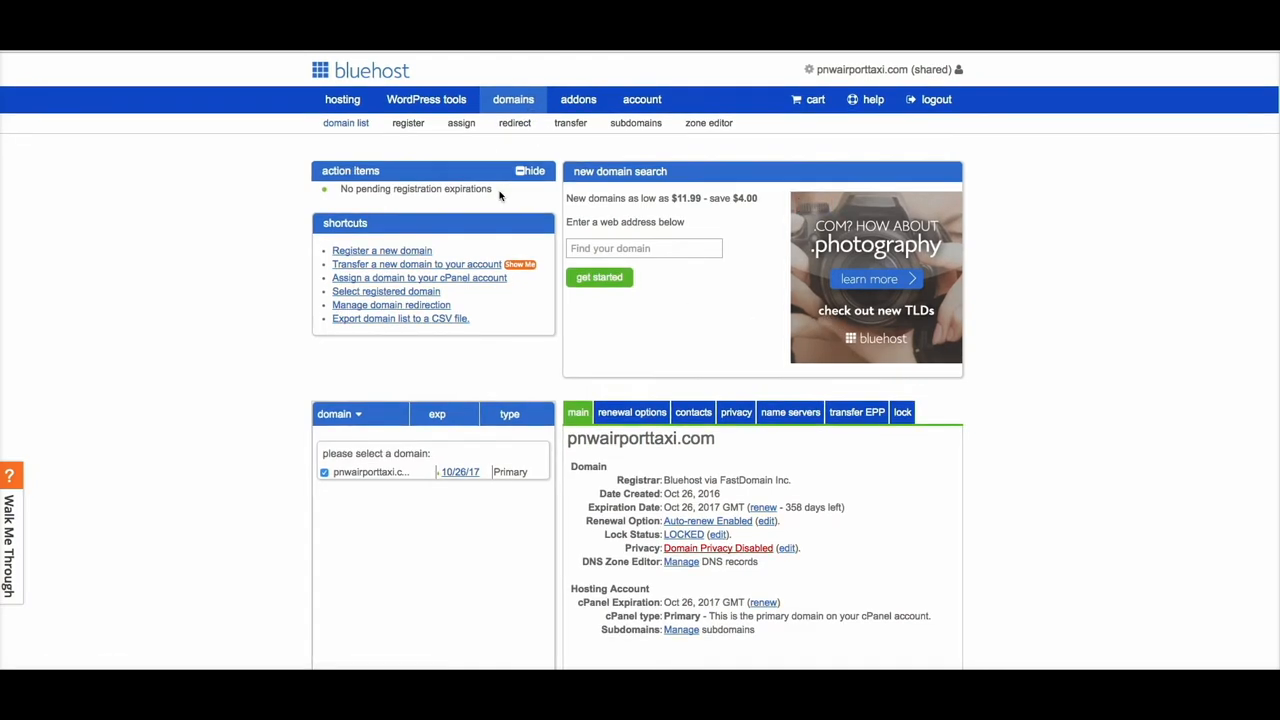
pyautogui.scroll(-1, 490, 193)
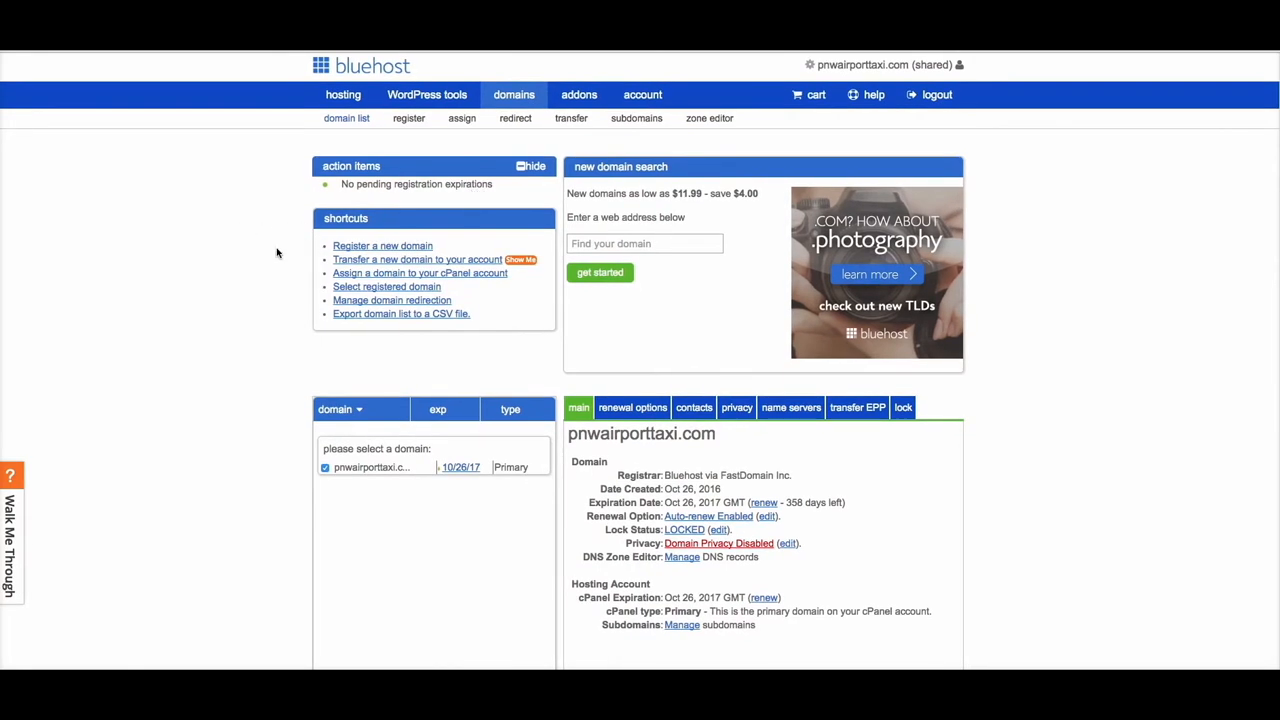
# Step: View the account profile with its billing and contact information
pyautogui.click(641, 101)
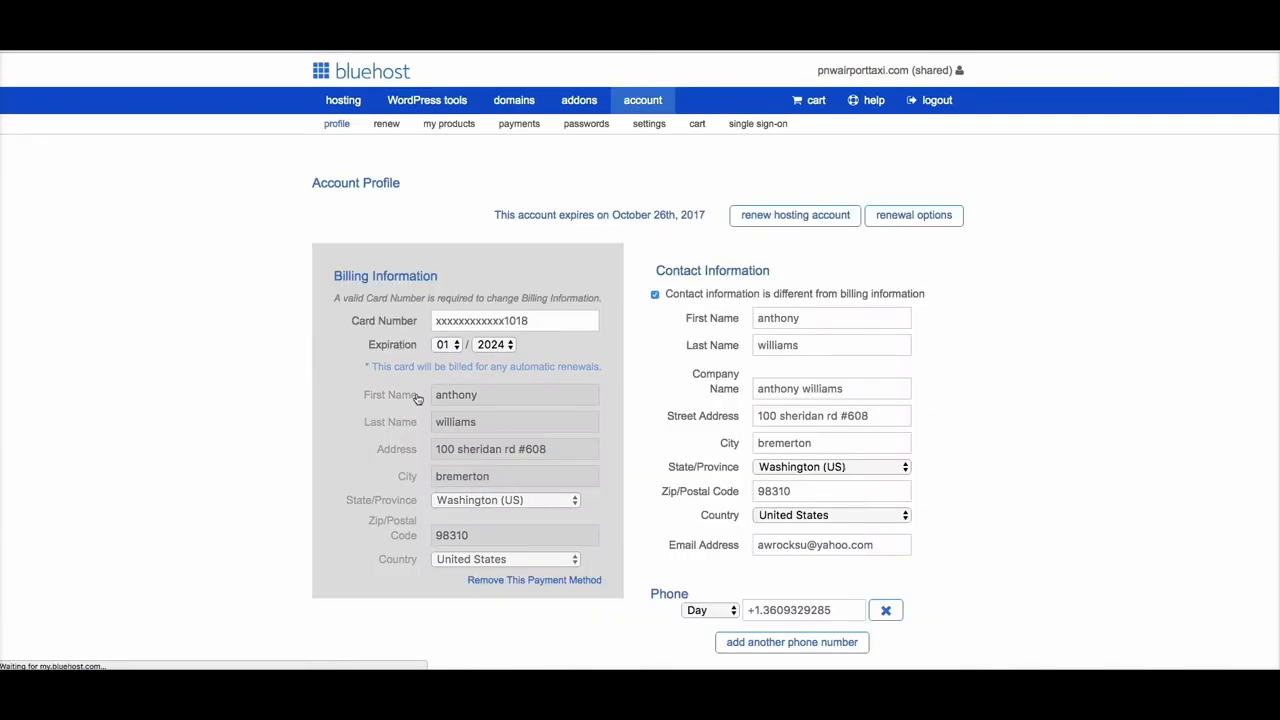
pyautogui.click(337, 125)
# Step: Dismiss the welcome message on the hosting home page and start the WordPress installer through the Marketplace
pyautogui.click(343, 101)
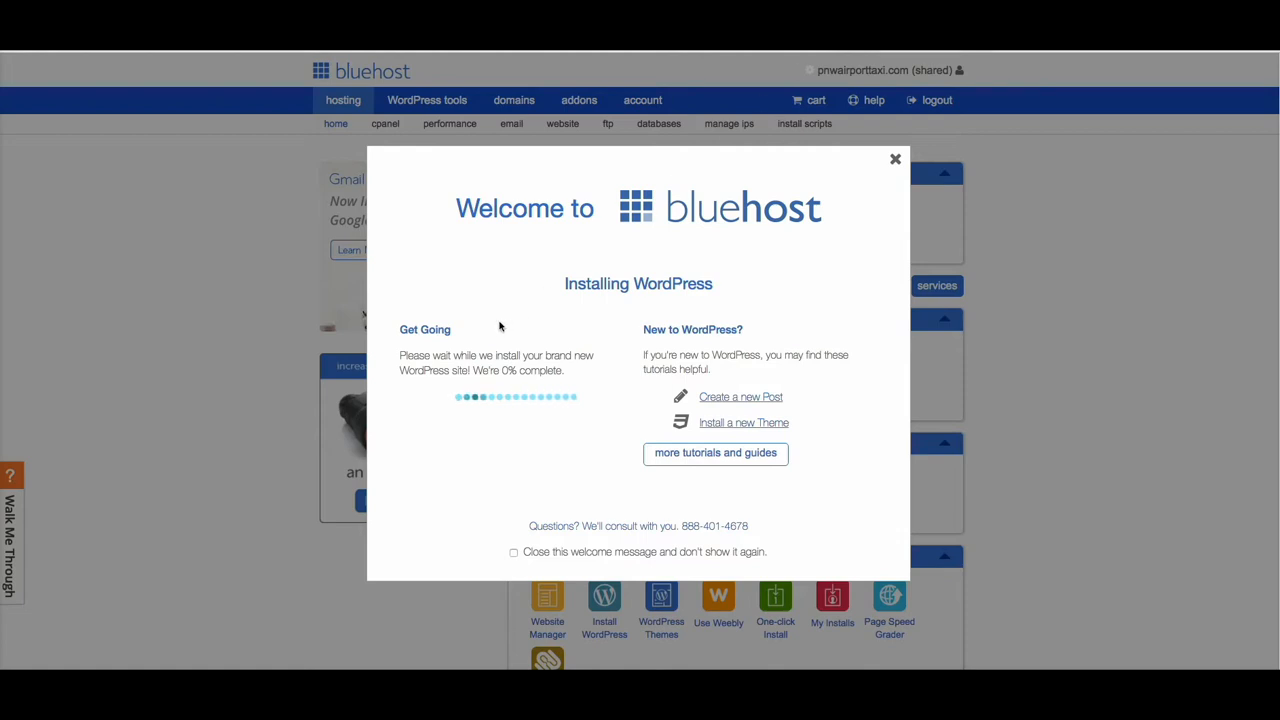
pyautogui.click(895, 160)
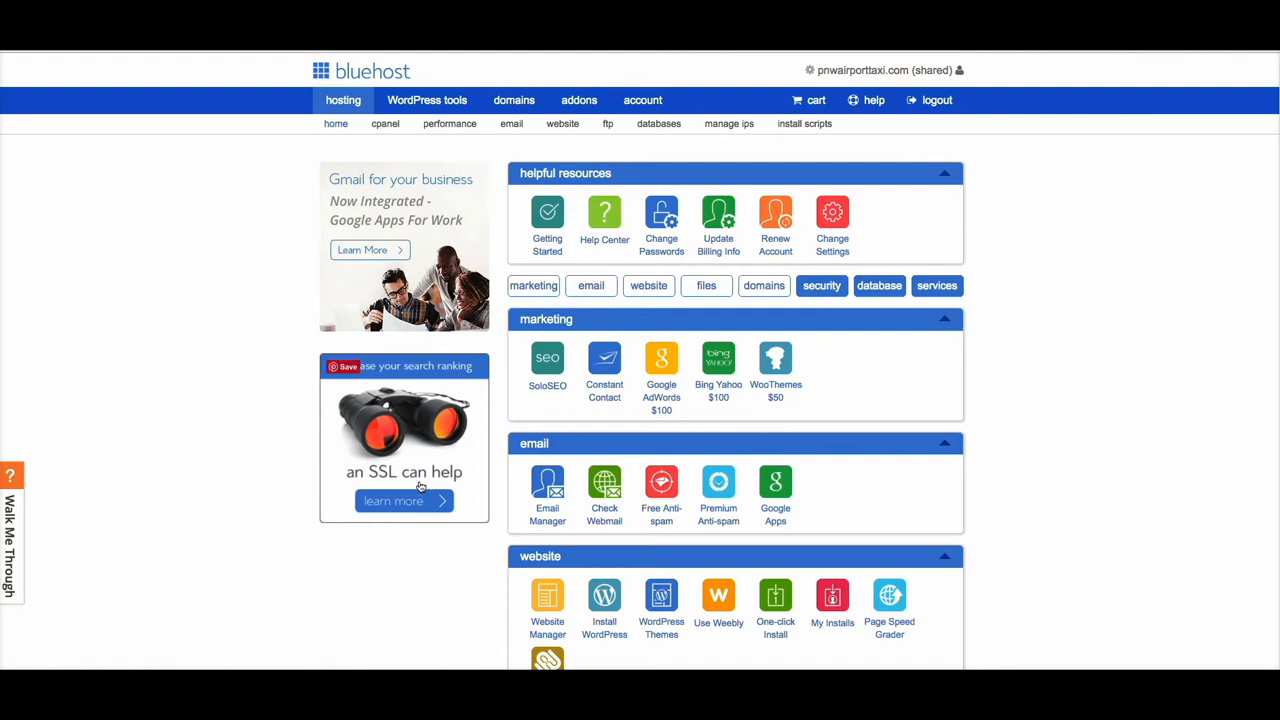
pyautogui.scroll(-3, 1020, 283)
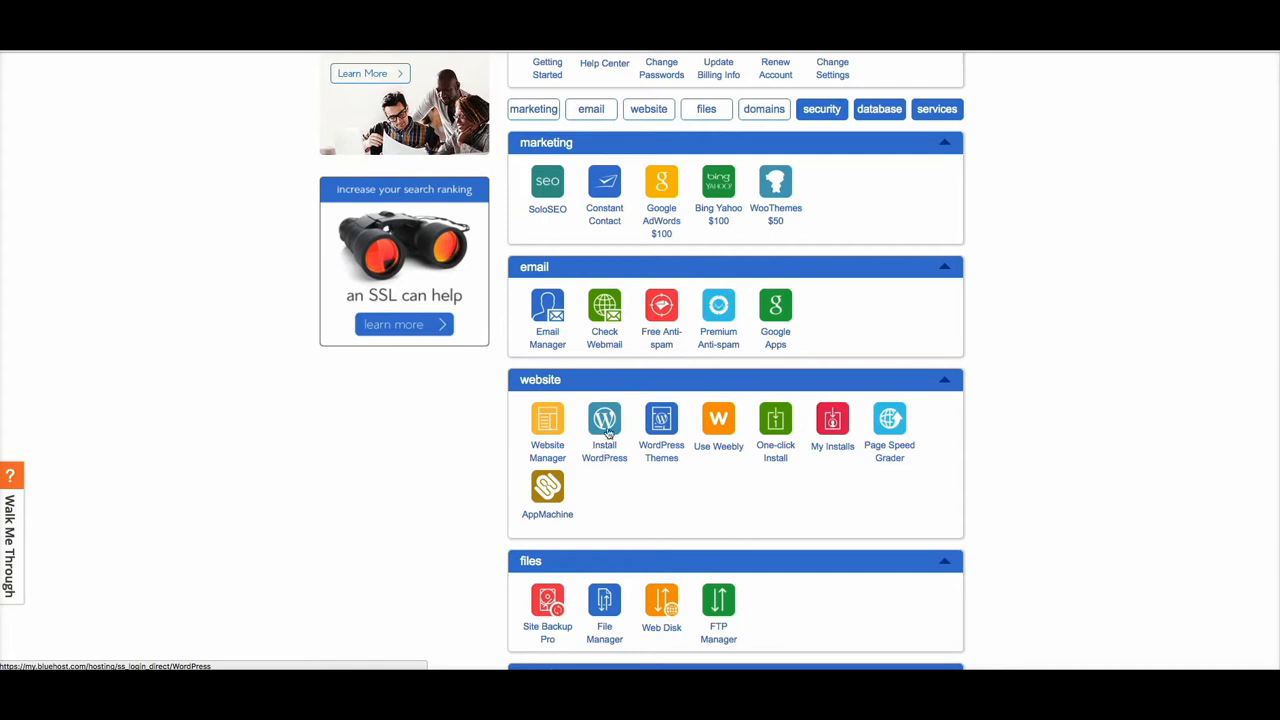
pyautogui.click(605, 450)
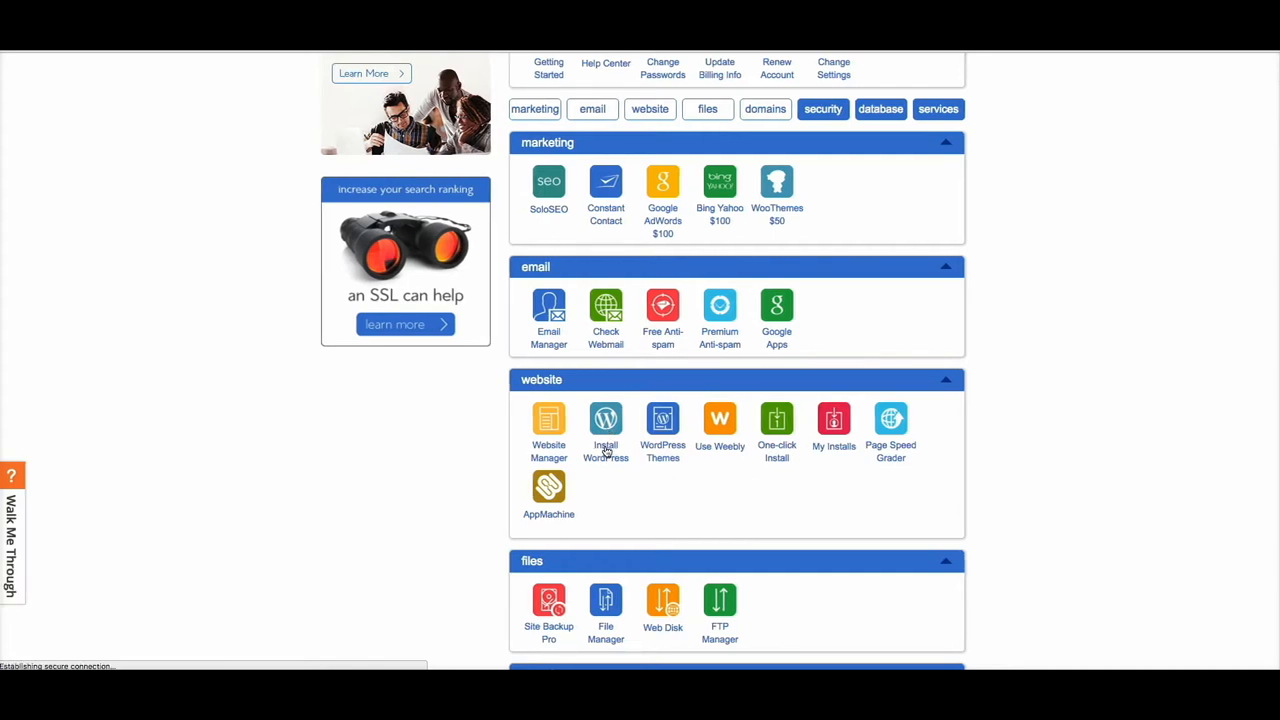
pyautogui.scroll(1, 606, 451)
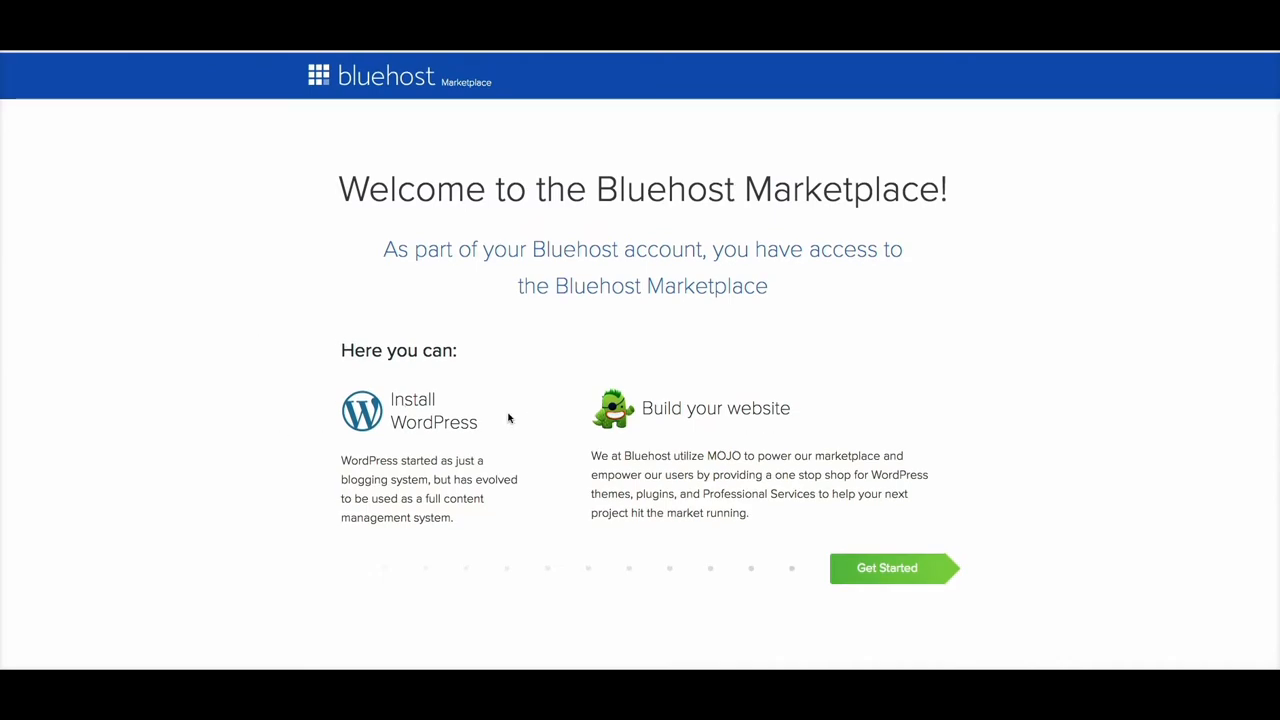
pyautogui.click(925, 572)
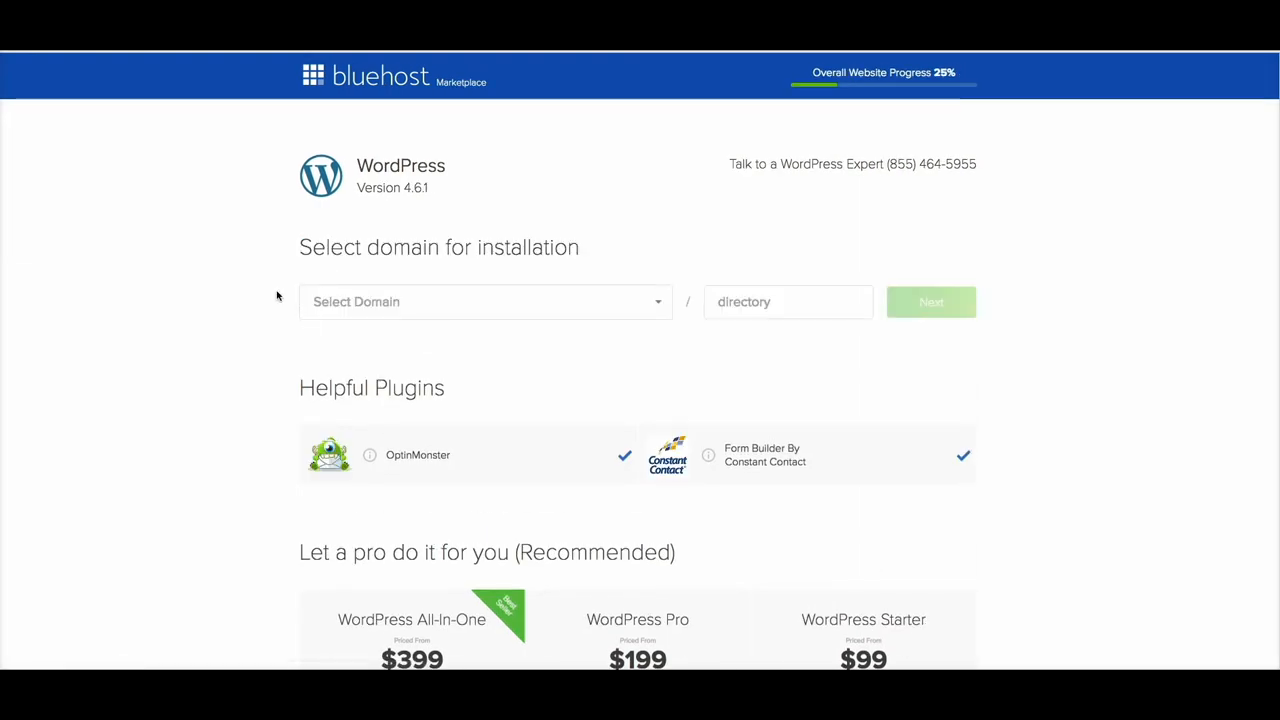
pyautogui.click(520, 312)
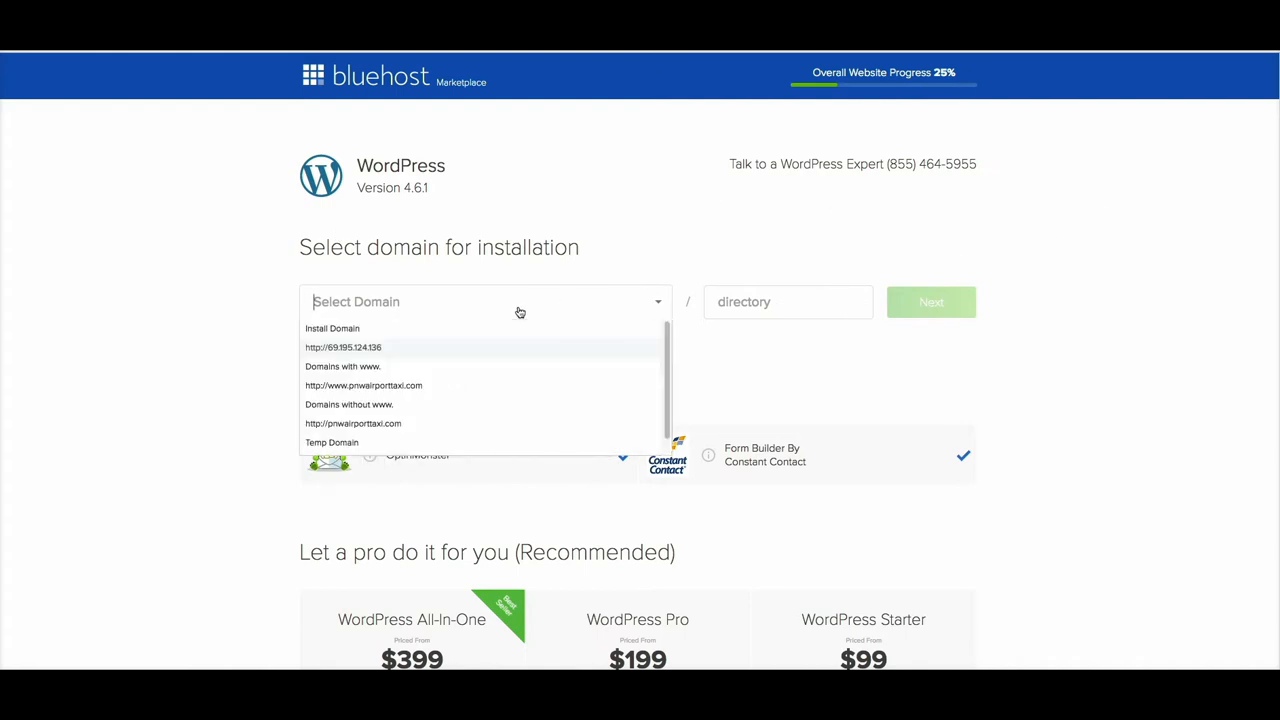
pyautogui.click(352, 386)
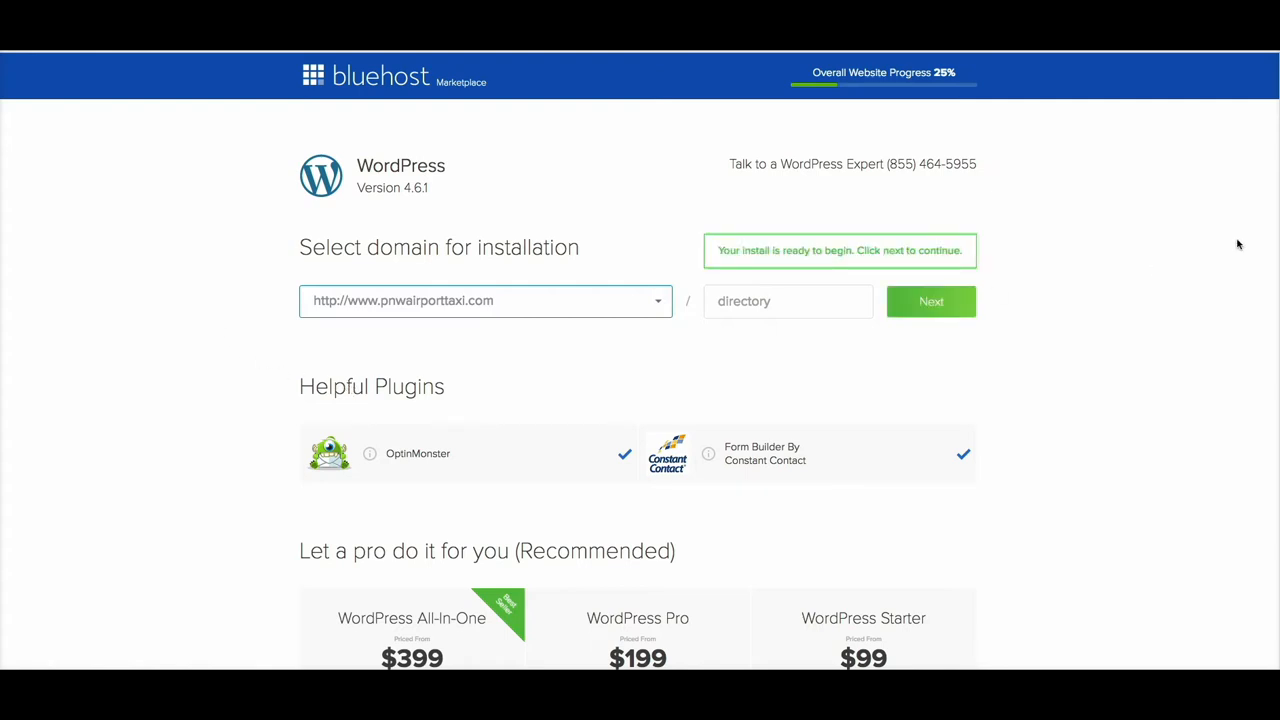
pyautogui.click(913, 302)
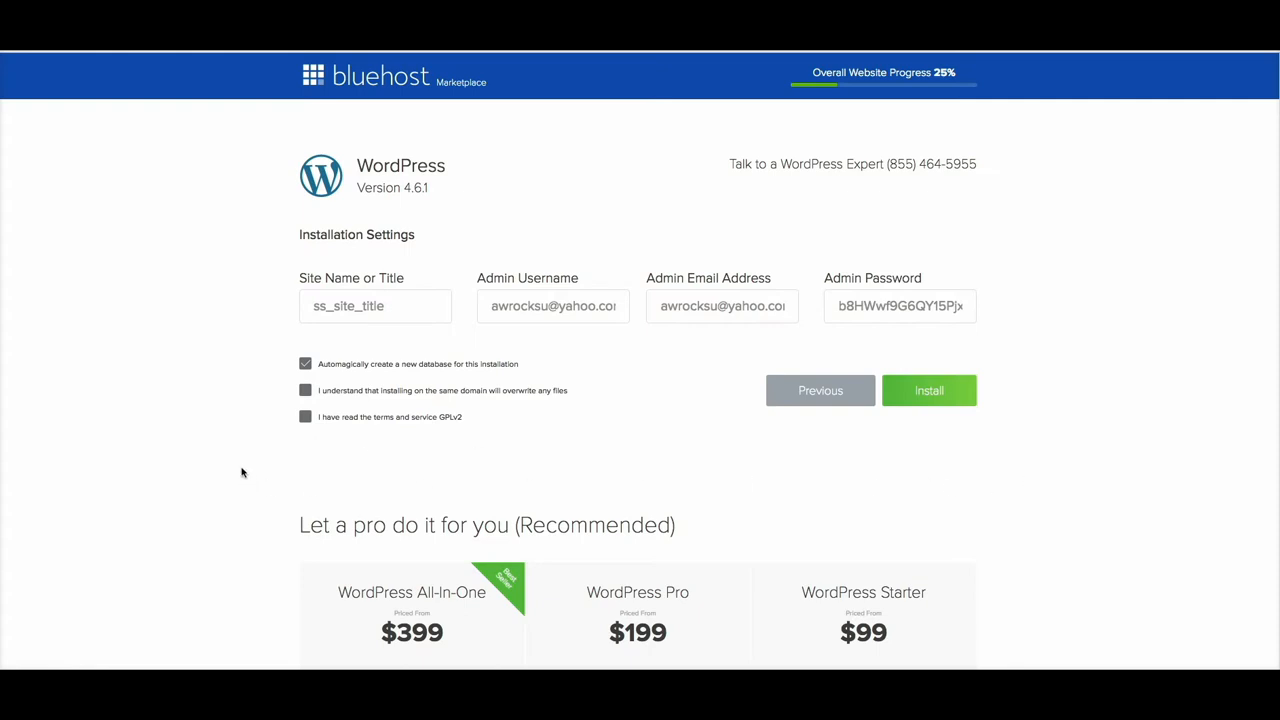
# Step: Set the site name to Airport Taxi Bremerton in the WordPress installation settings
pyautogui.click(390, 306)
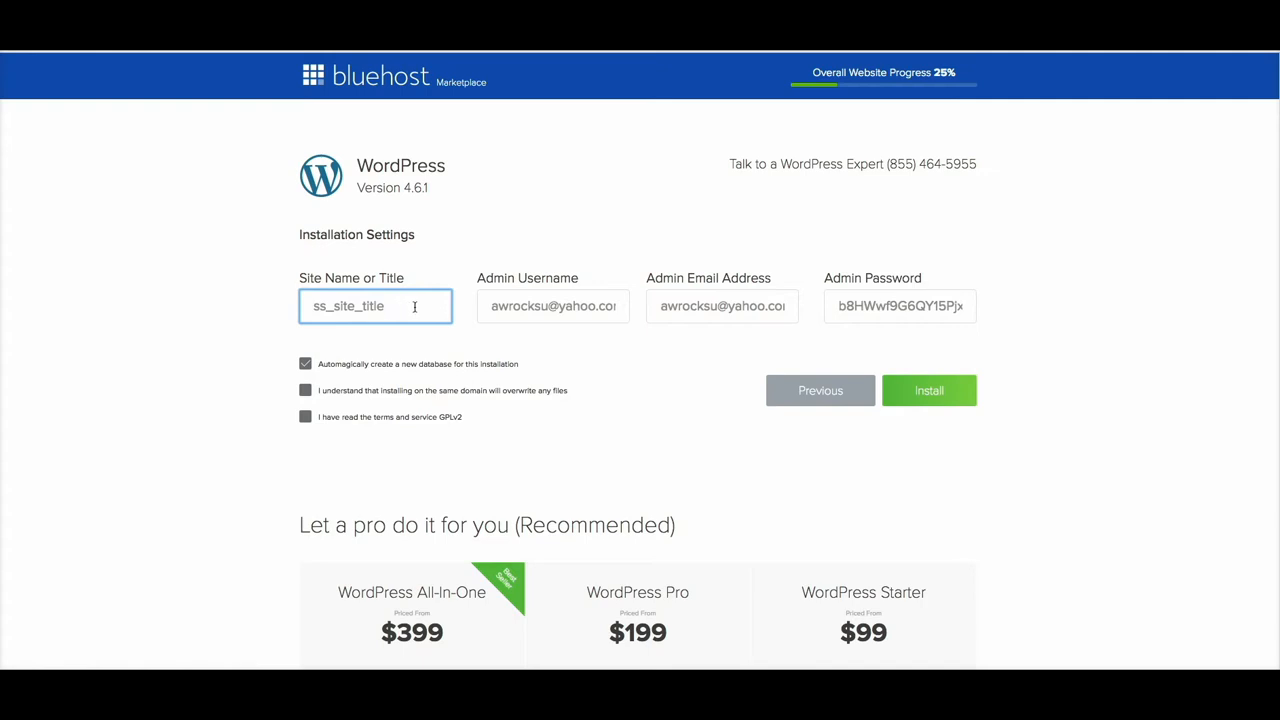
pyautogui.moveTo(413, 307); pyautogui.dragTo(311, 306)
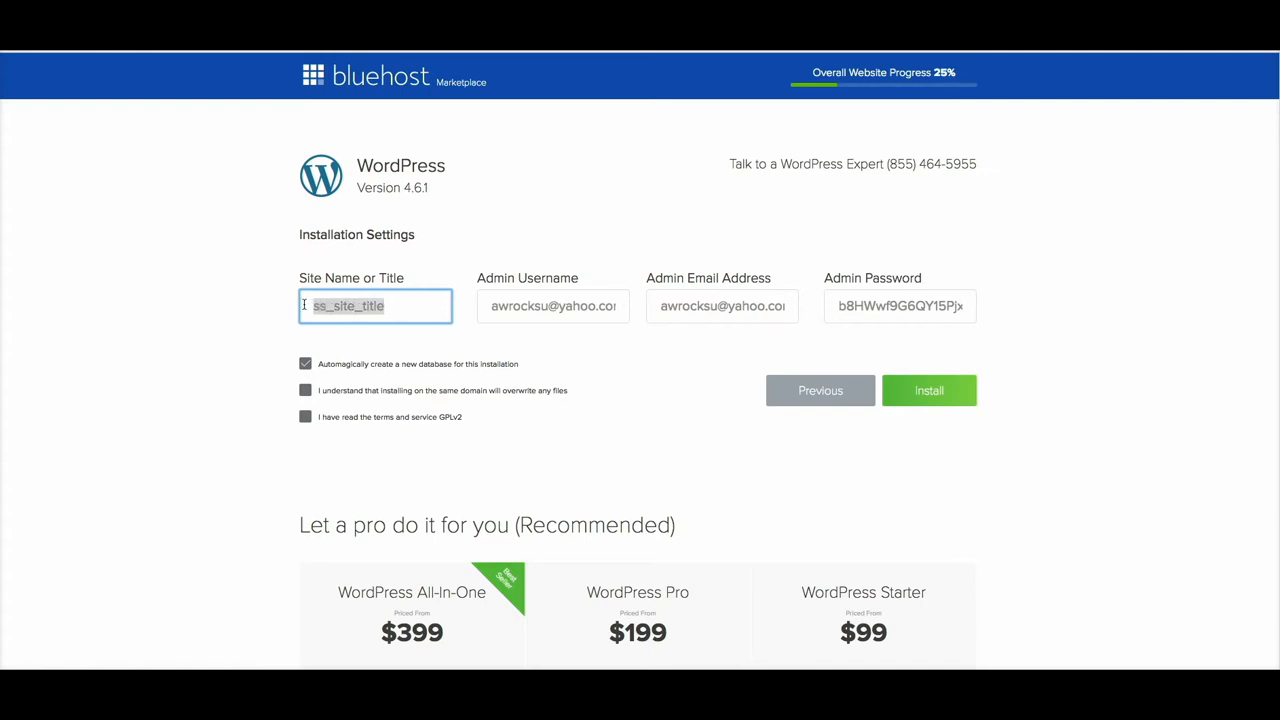
pyautogui.write('Airport Taxi')
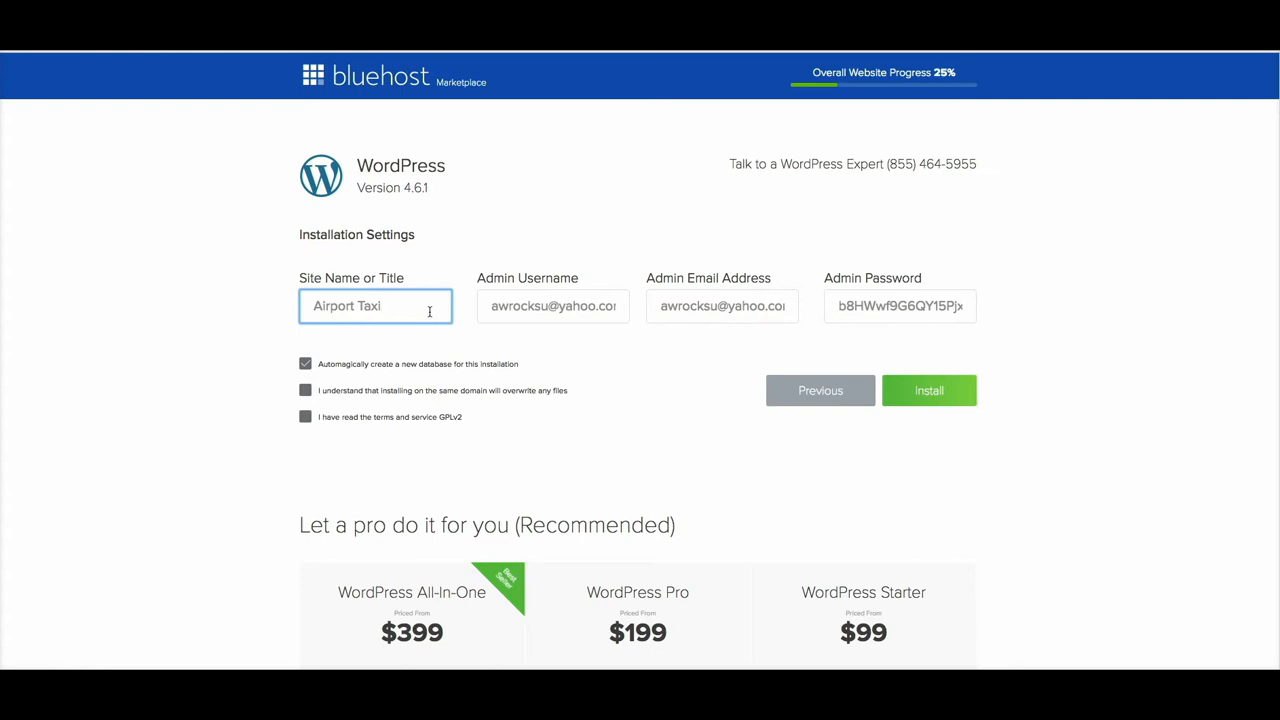
pyautogui.write('Bremerton')
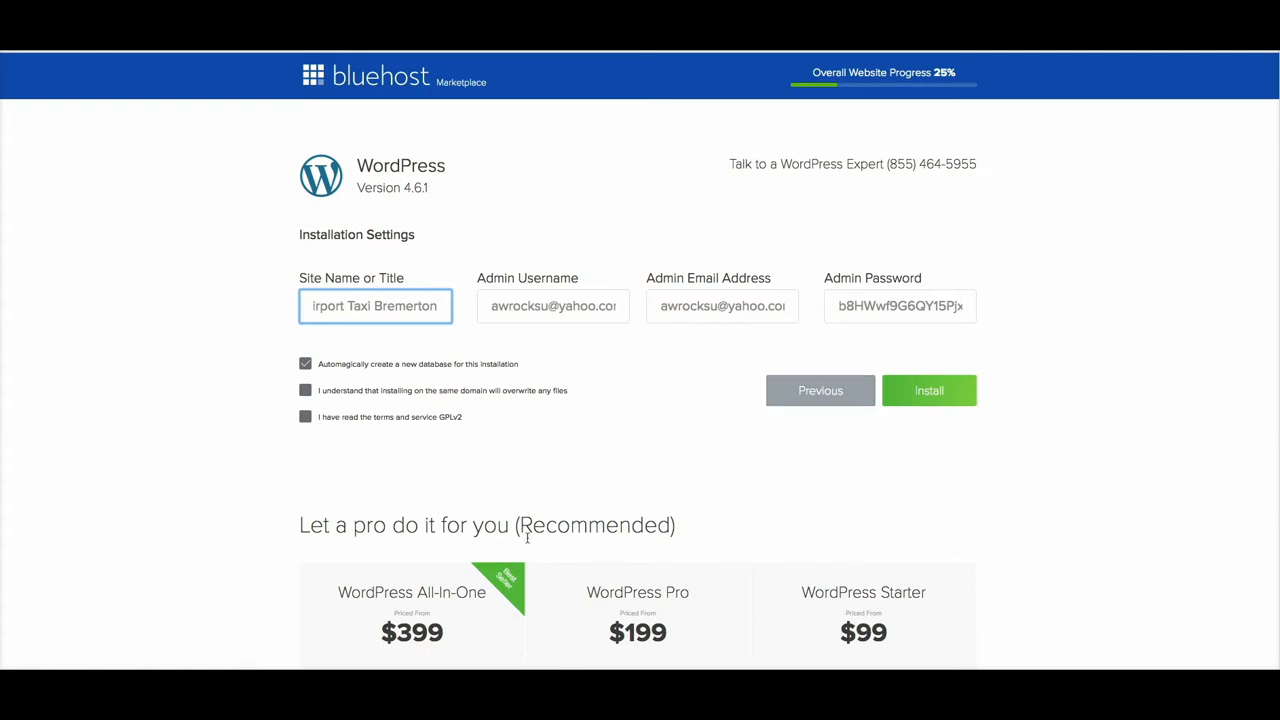
pyautogui.scroll(-1, 520, 496)
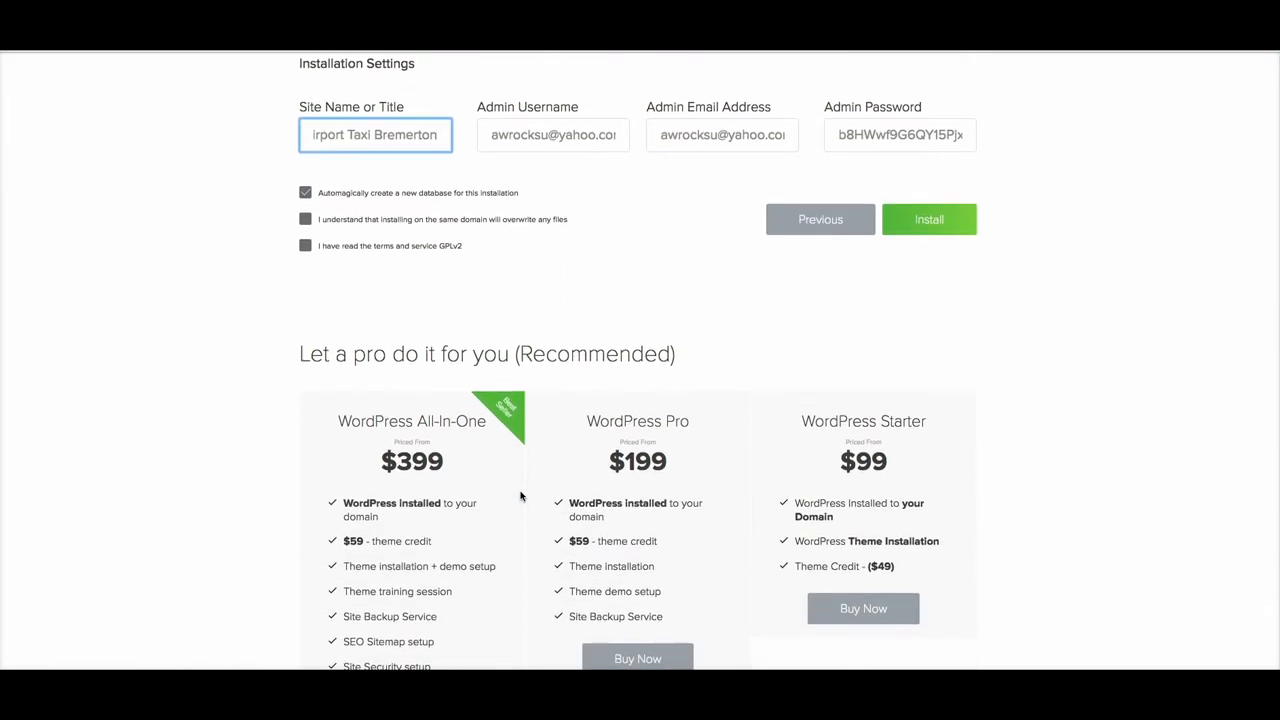
pyautogui.scroll(3, 520, 495)
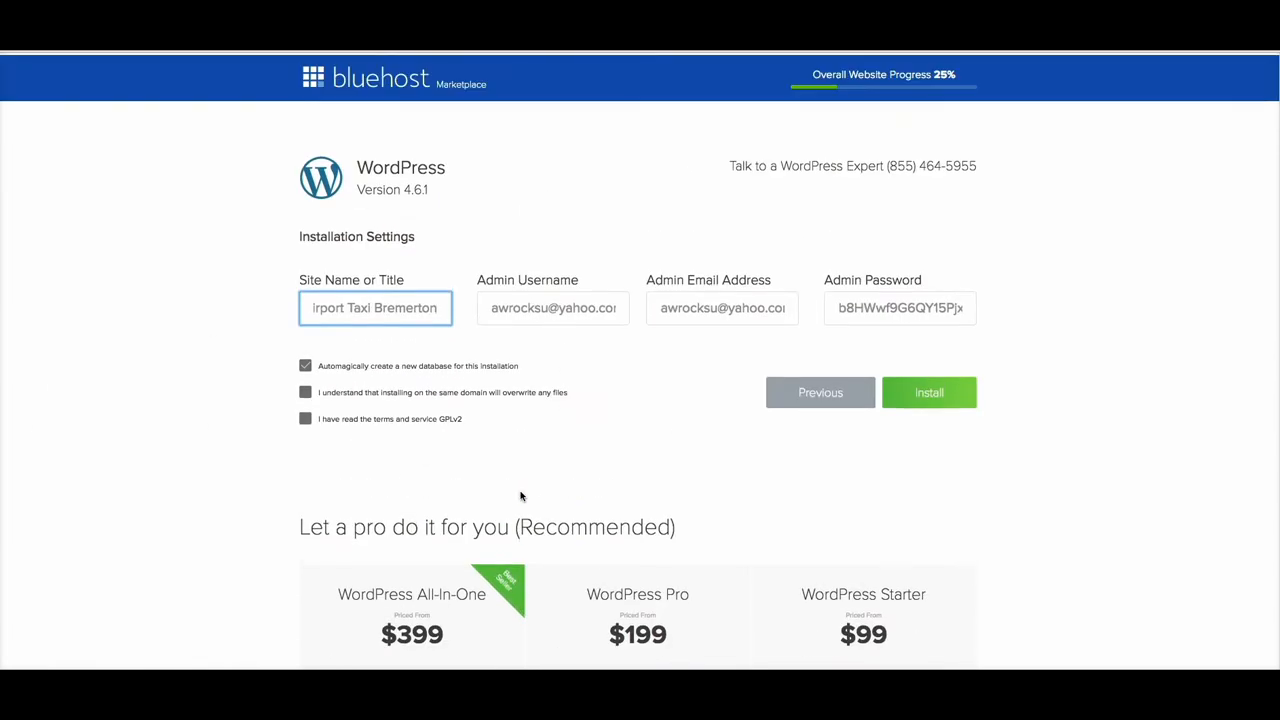
# Step: Accept the file overwrite notice and the GPLv2 terms, and run the WordPress installation
pyautogui.click(305, 391)
pyautogui.click(305, 416)
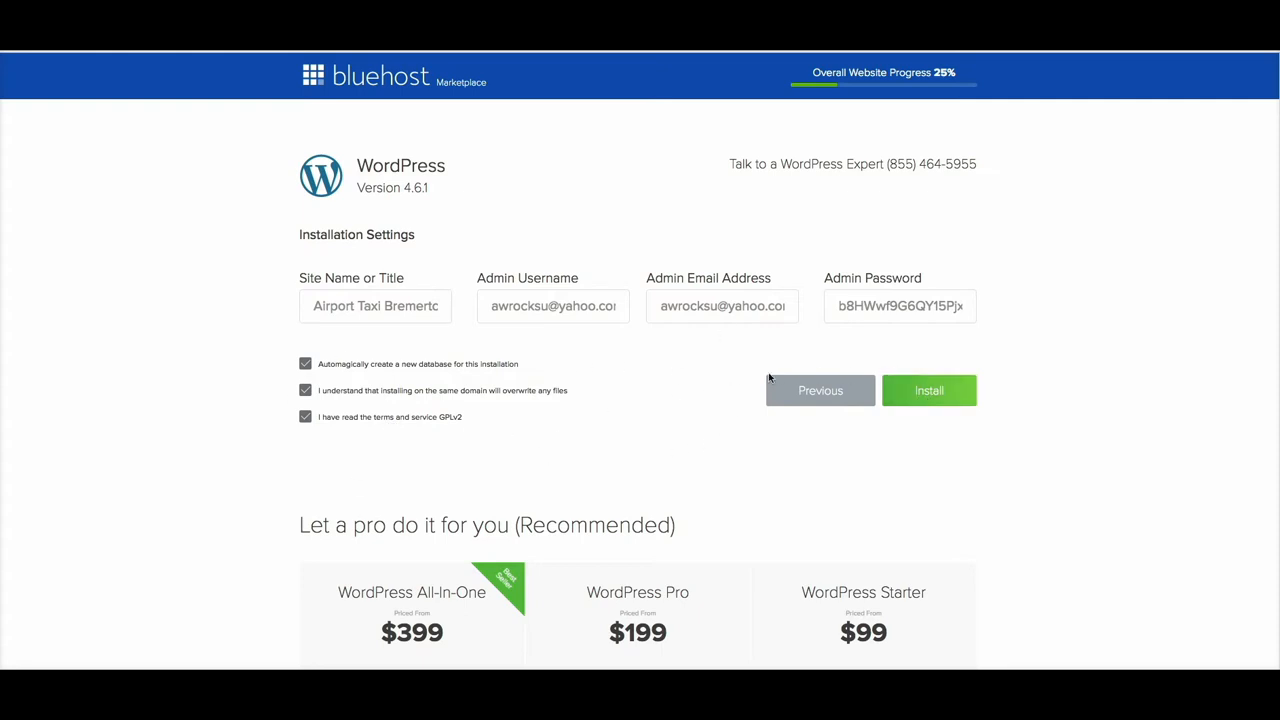
pyautogui.click(927, 396)
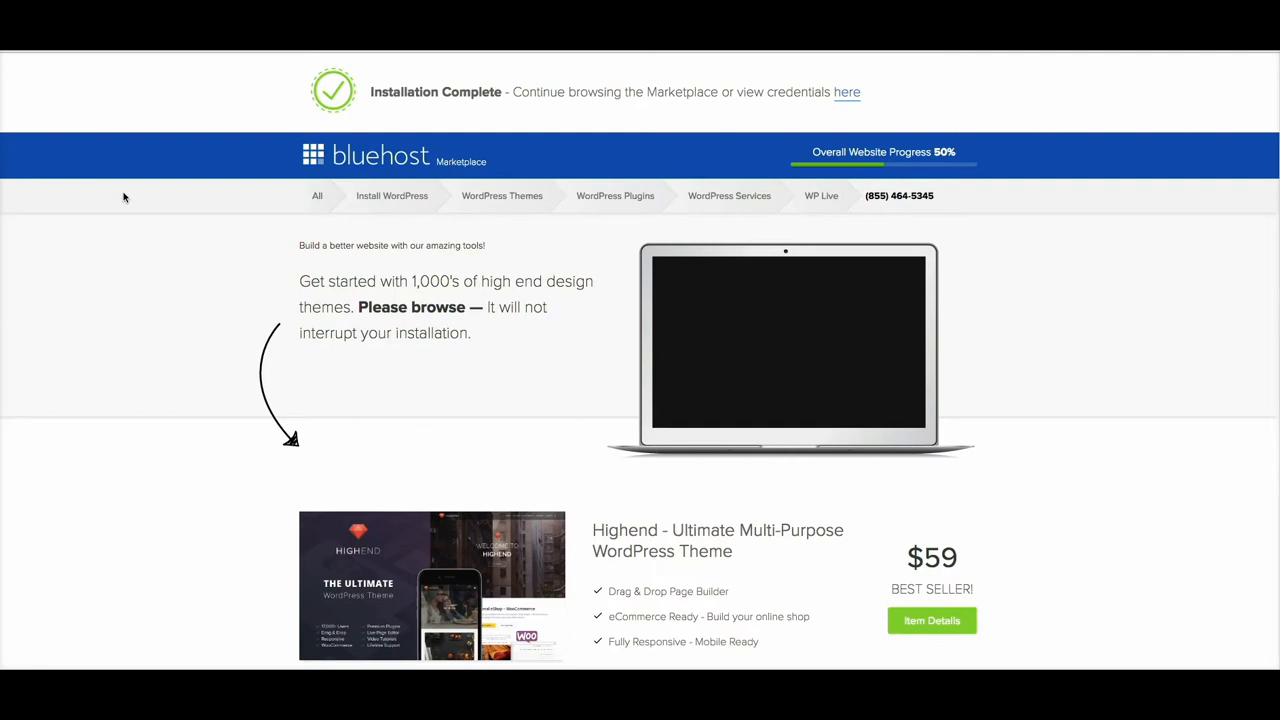
# Step: Look through the premium WordPress themes and their prices offered on the Marketplace installation page
pyautogui.scroll(-4, 1146, 307)
pyautogui.scroll(-1, 1146, 307)
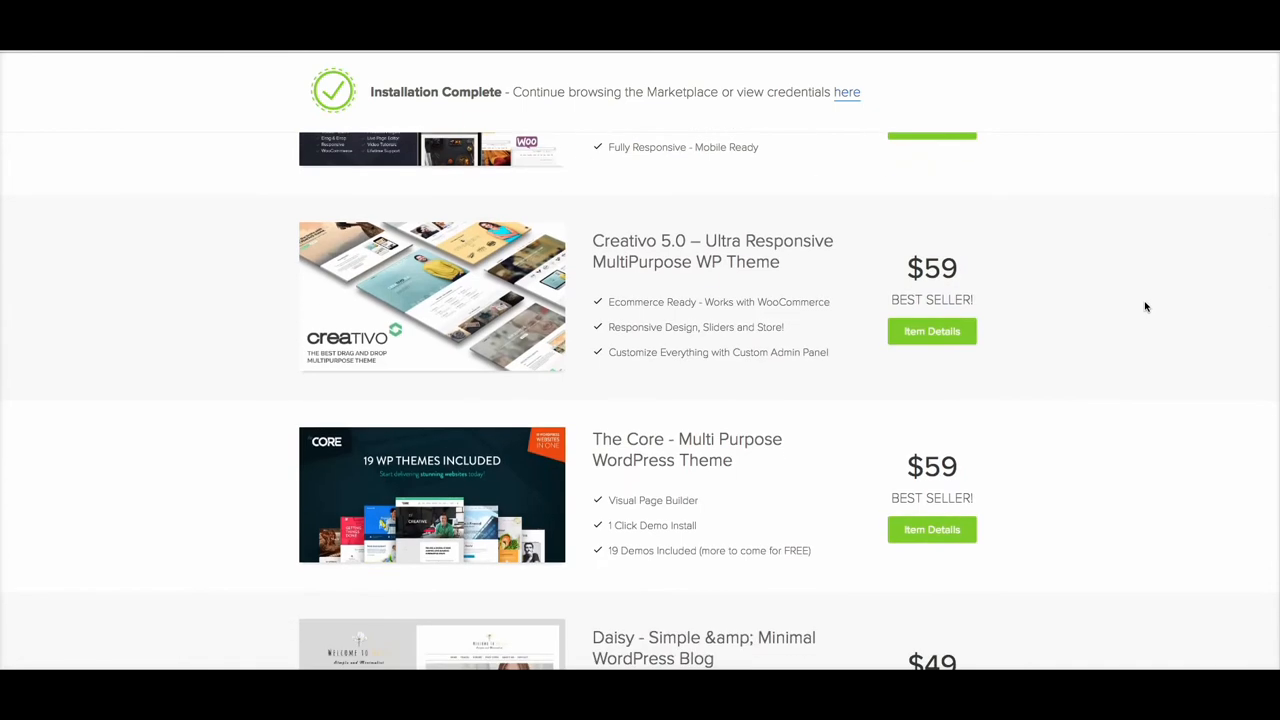
pyautogui.scroll(-10, 1146, 307)
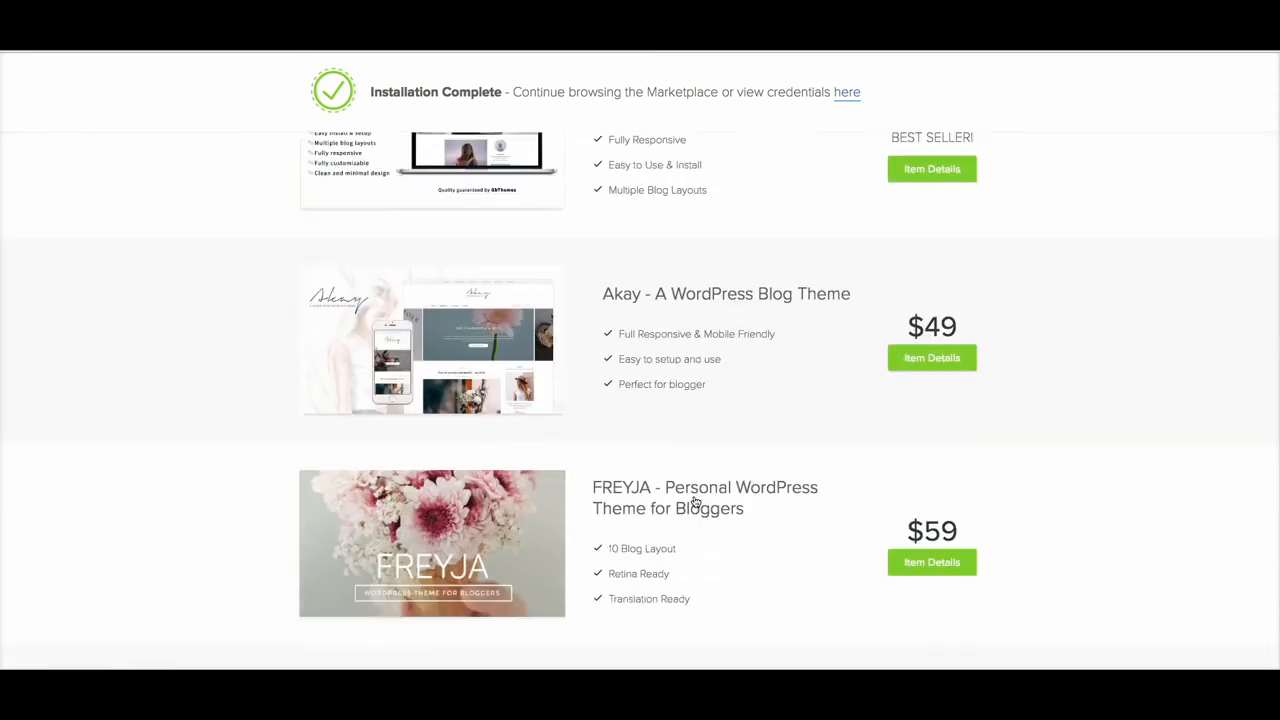
pyautogui.scroll(-2, 740, 500)
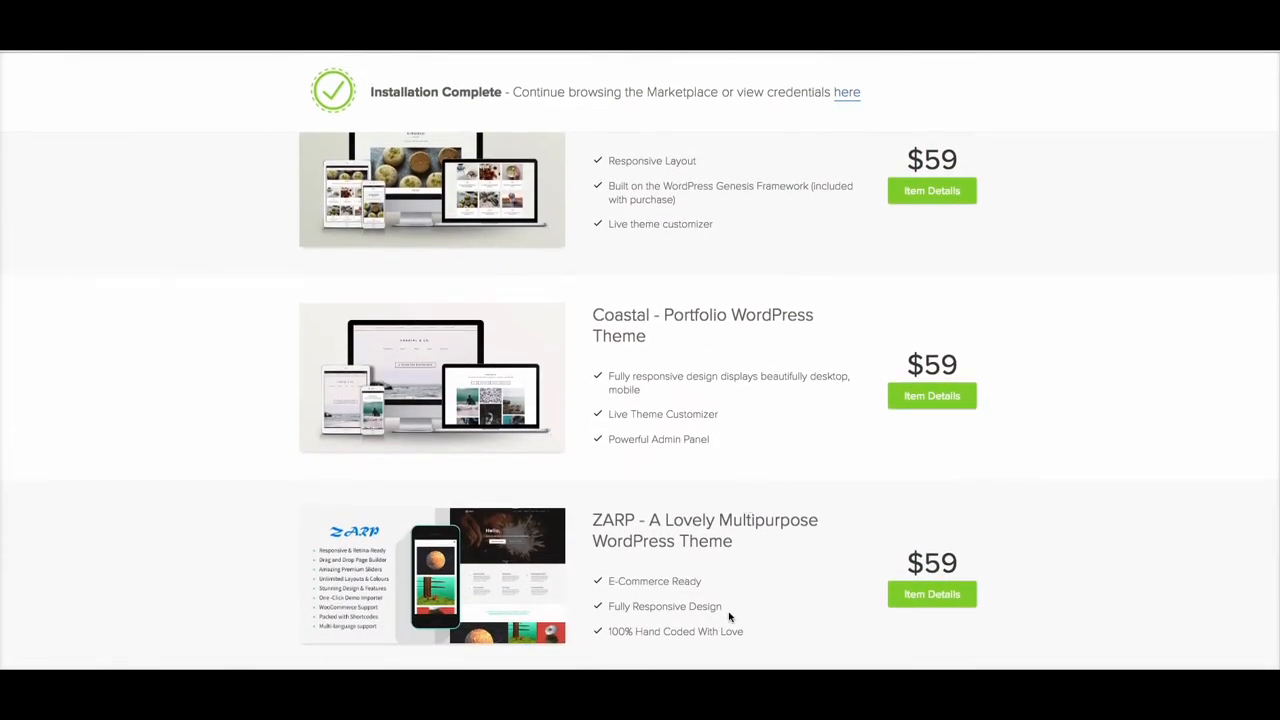
pyautogui.scroll(2, 700, 570)
pyautogui.scroll(12, 674, 532)
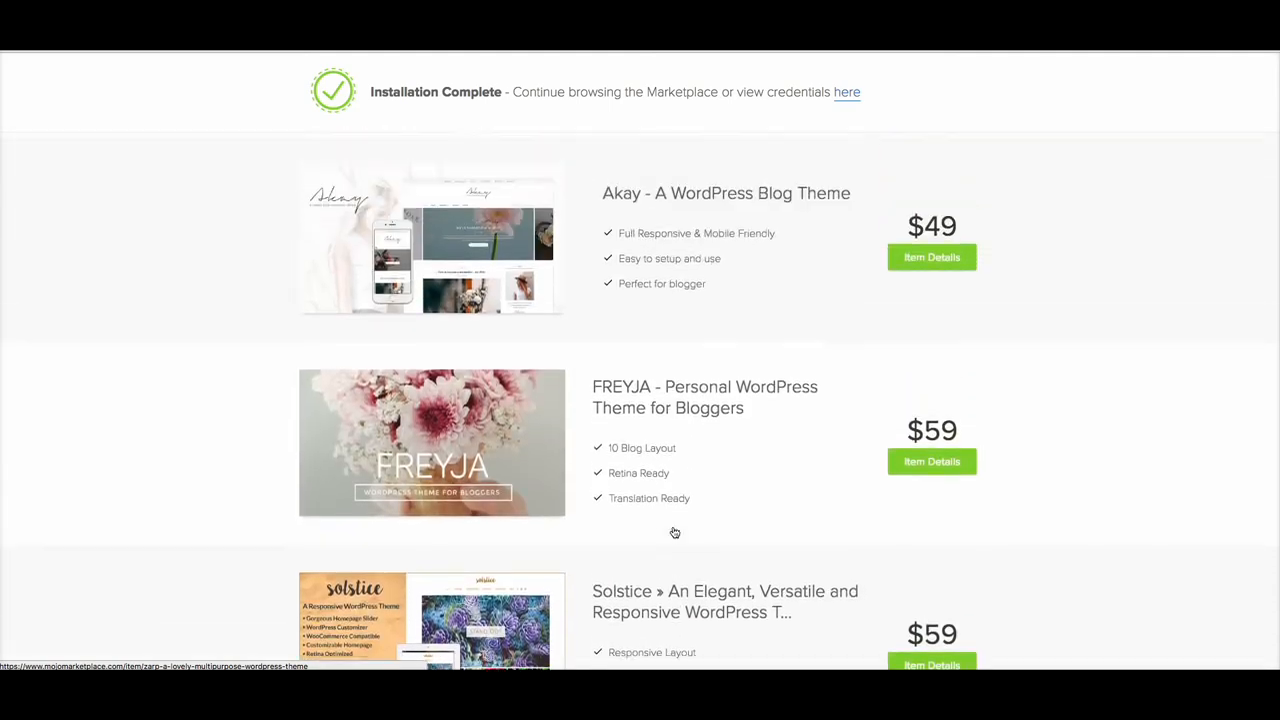
pyautogui.scroll(15, 674, 532)
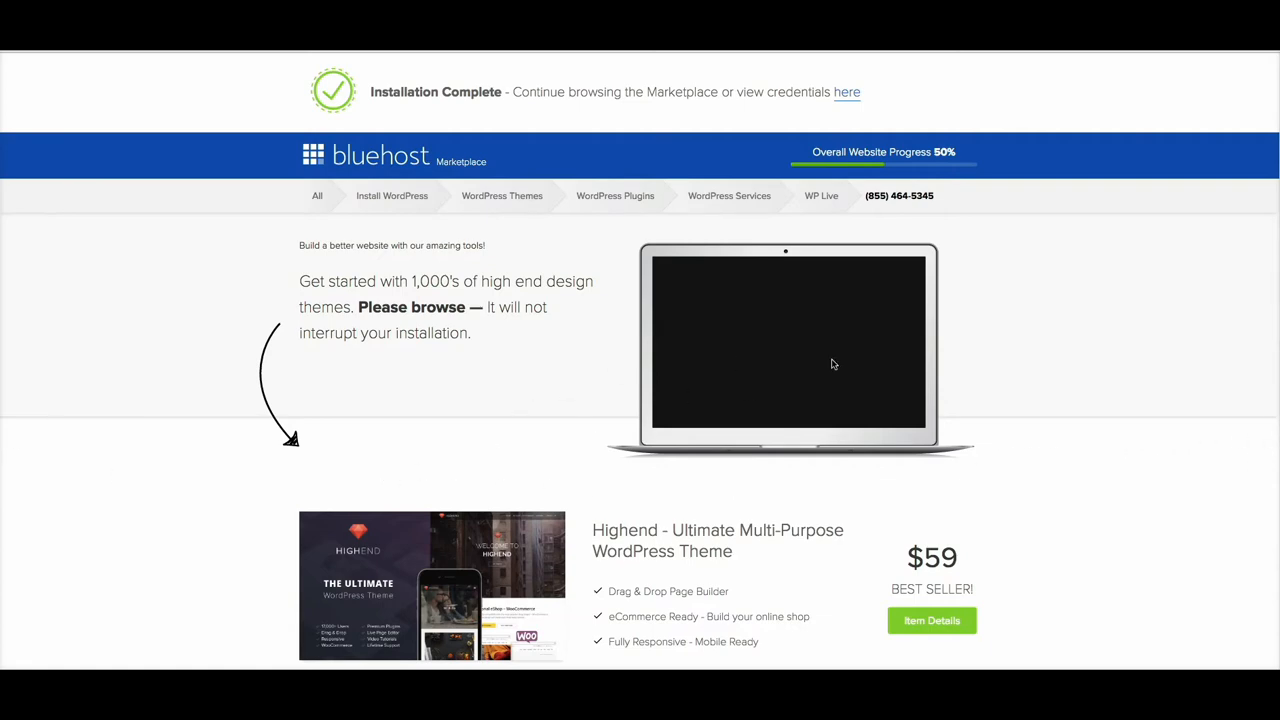
pyautogui.scroll(-3, 835, 364)
pyautogui.scroll(-10, 840, 366)
pyautogui.scroll(15, 860, 368)
pyautogui.scroll(-20, 1171, 309)
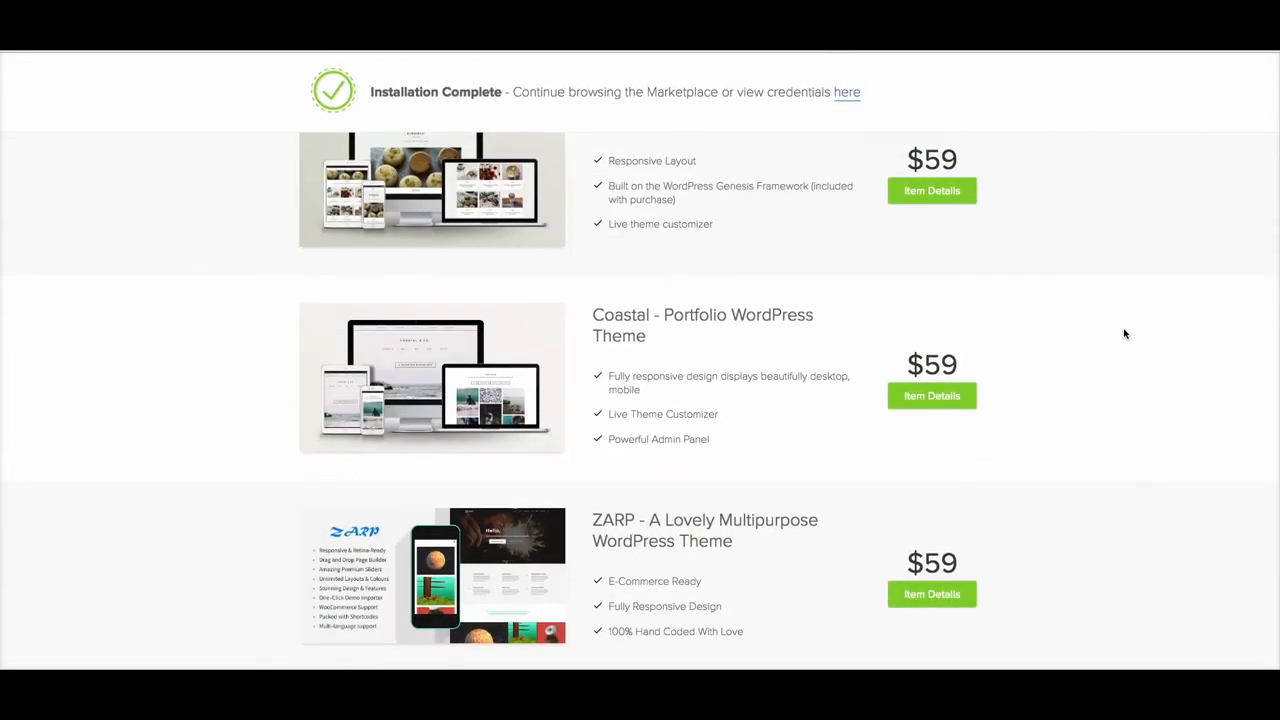
pyautogui.scroll(20, 1125, 334)
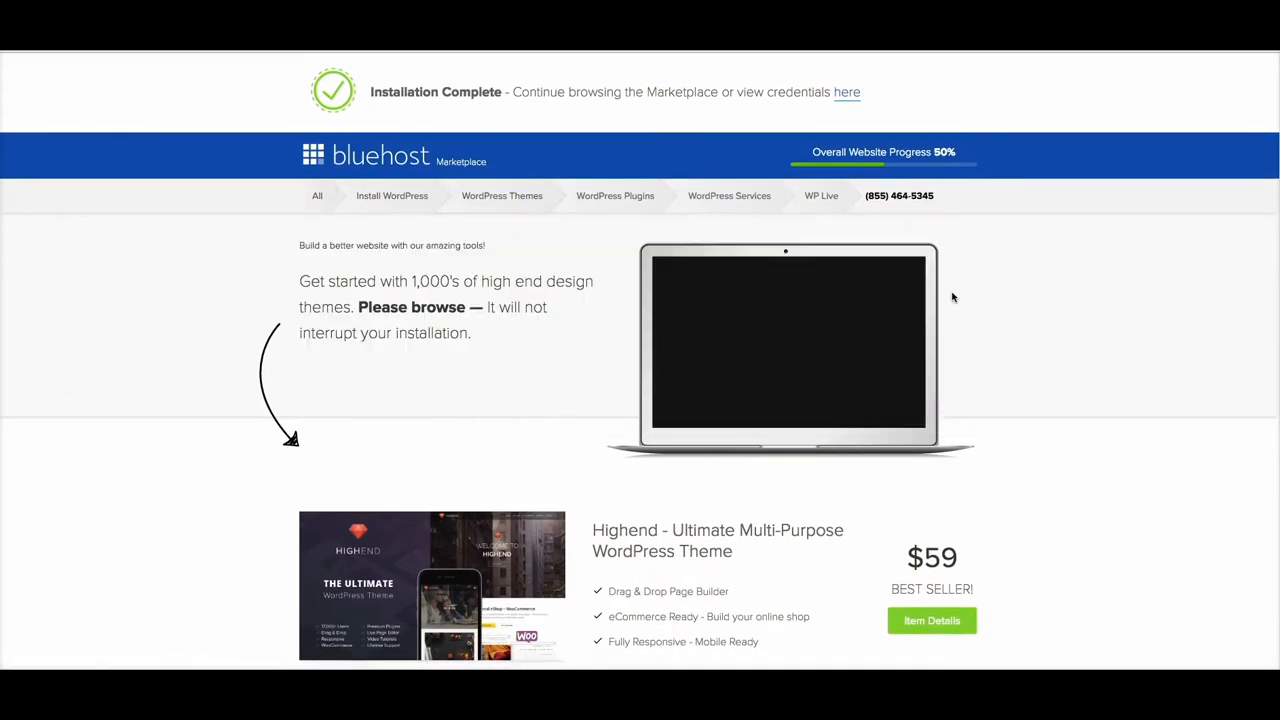
# Step: Browse the full WordPress Themes and Templates catalog in the Marketplace
pyautogui.moveTo(500, 205)
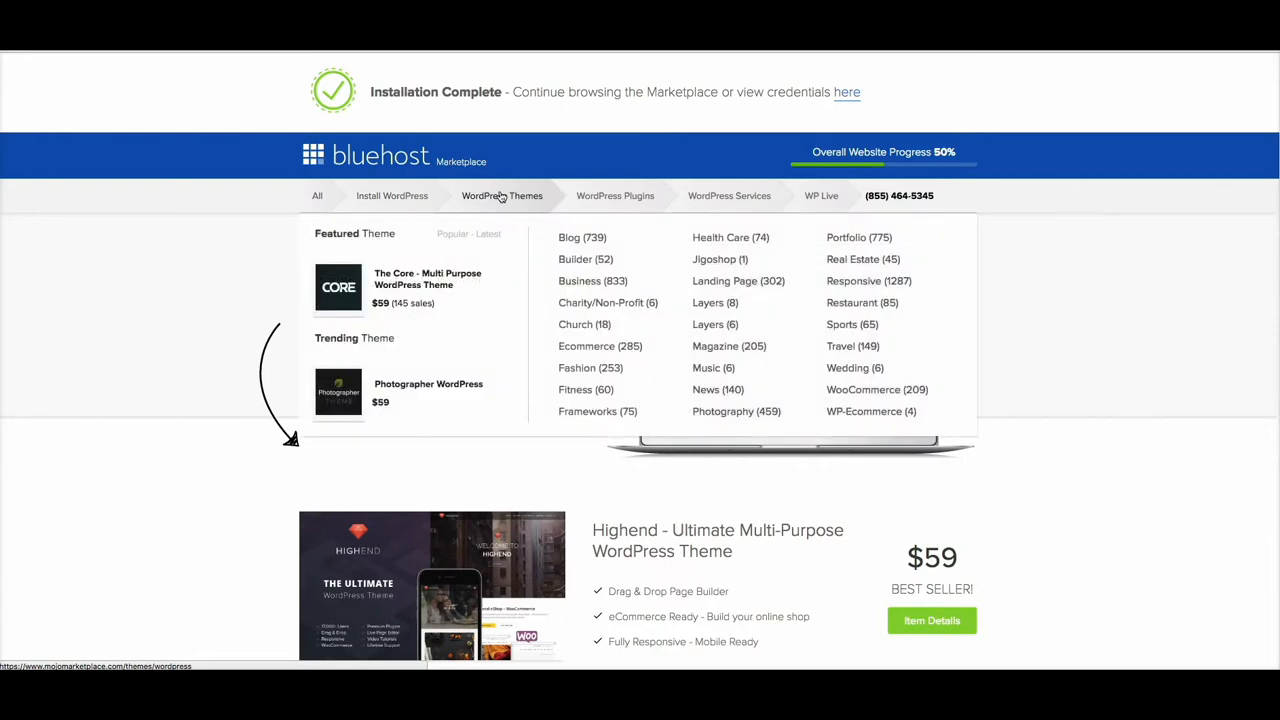
pyautogui.click(492, 199)
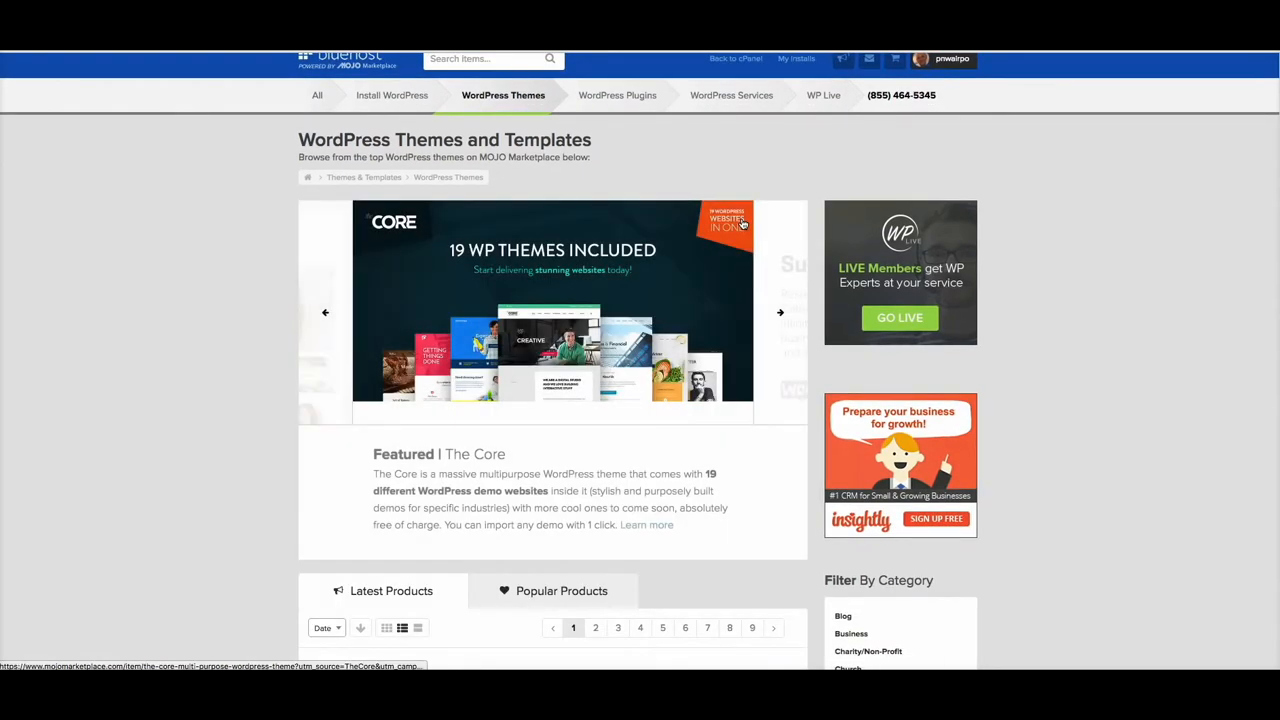
pyautogui.scroll(-15, 547, 272)
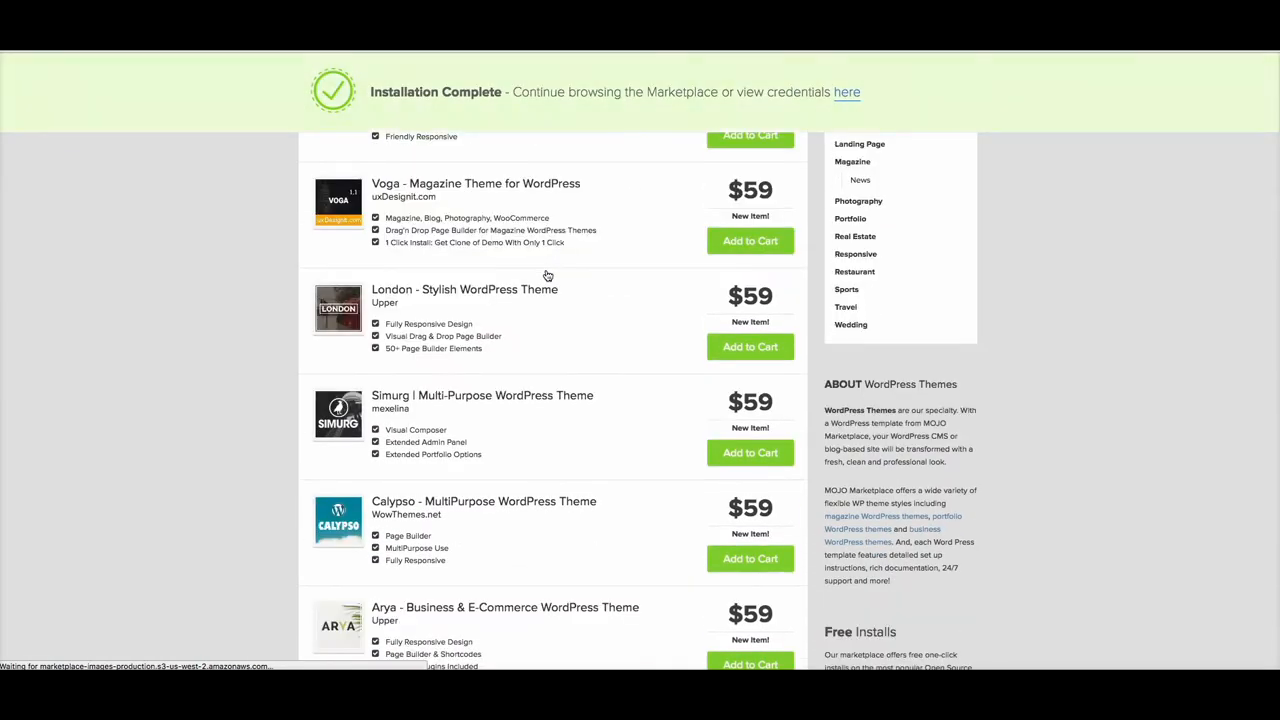
pyautogui.scroll(-4, 547, 275)
pyautogui.scroll(20, 547, 275)
pyautogui.scroll(-1, 547, 275)
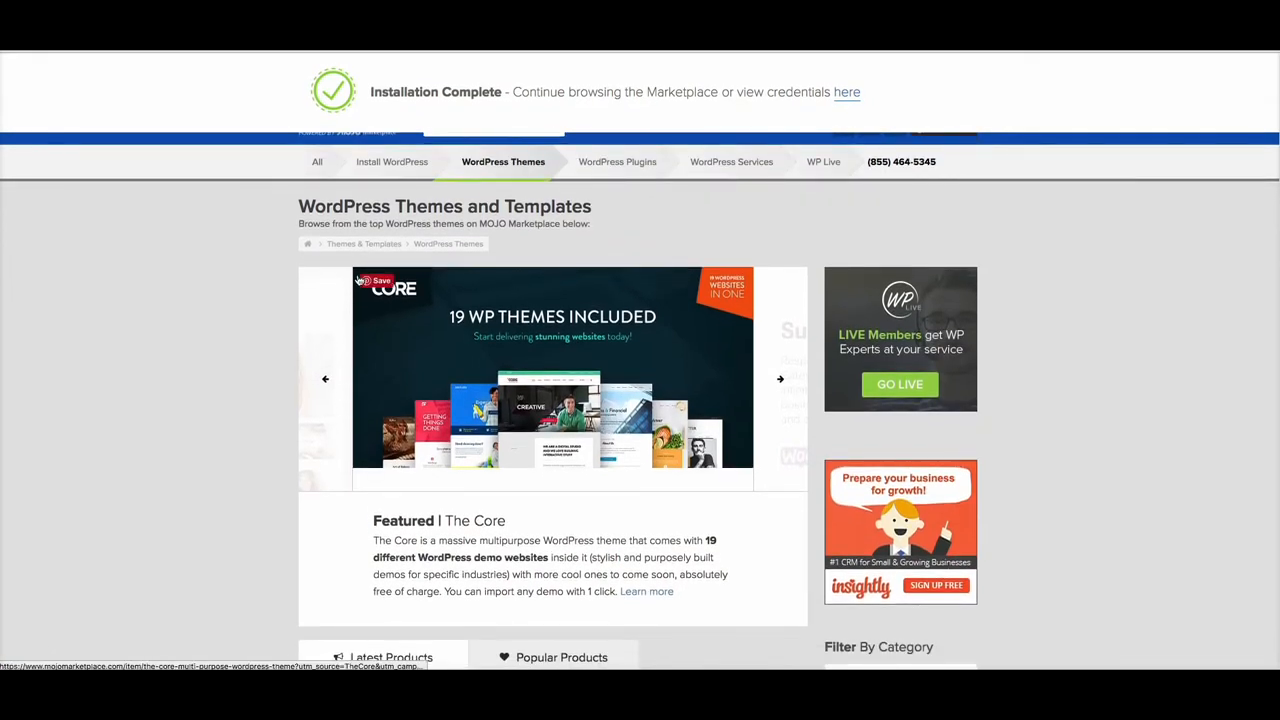
# Step: Open the Marketplace's Install WordPress page
pyautogui.click(389, 168)
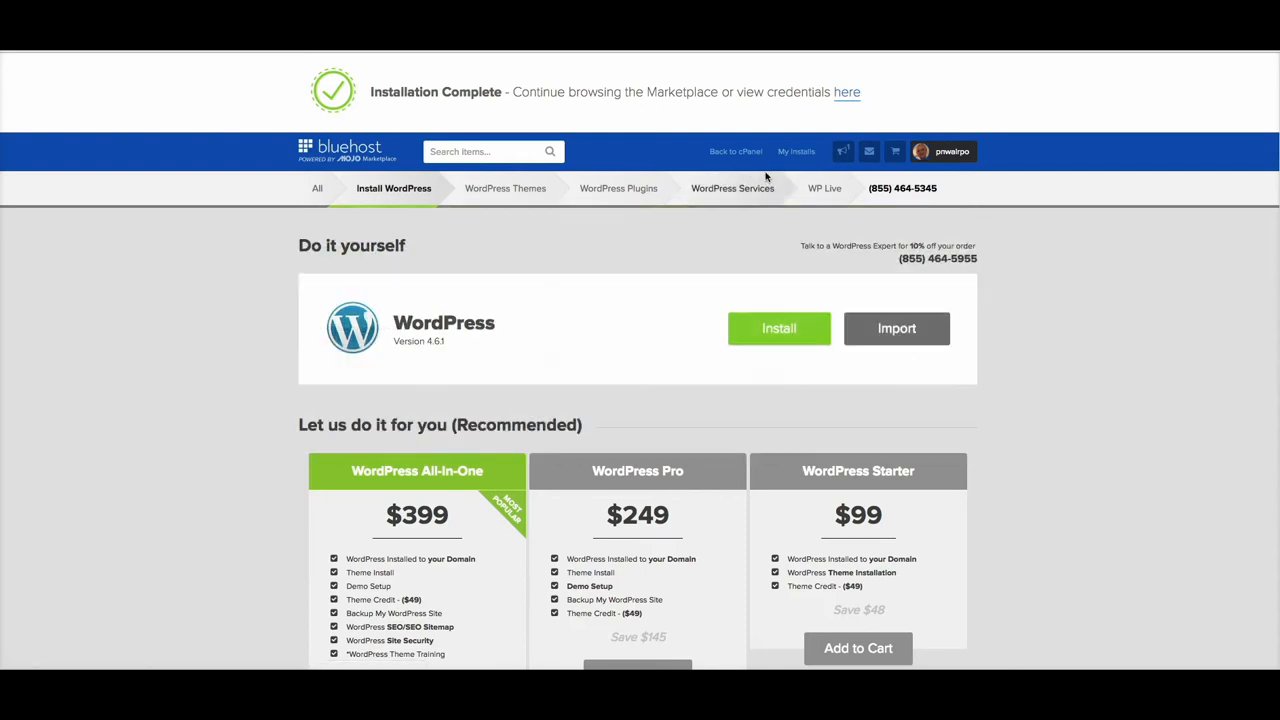
# Step: Return from the Marketplace to cPanel and open the Website Manager's site builder choices and single-click application installs
pyautogui.click(735, 153)
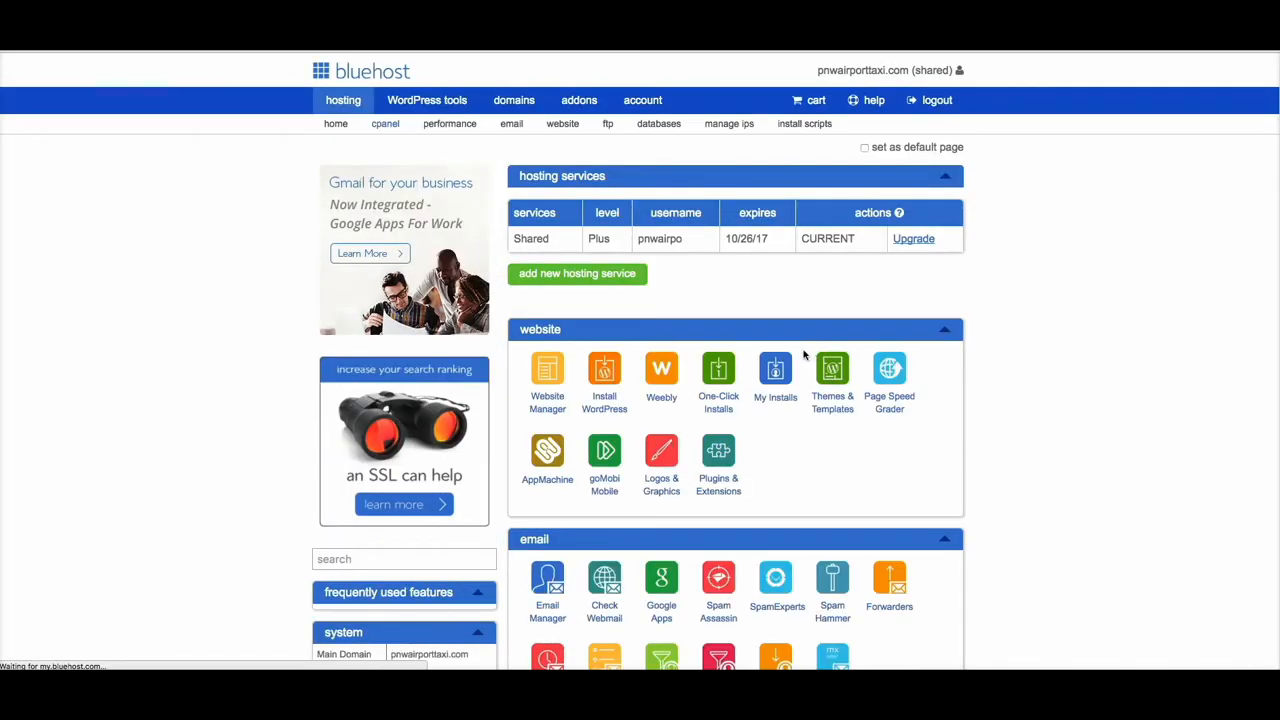
pyautogui.scroll(-5, 803, 354)
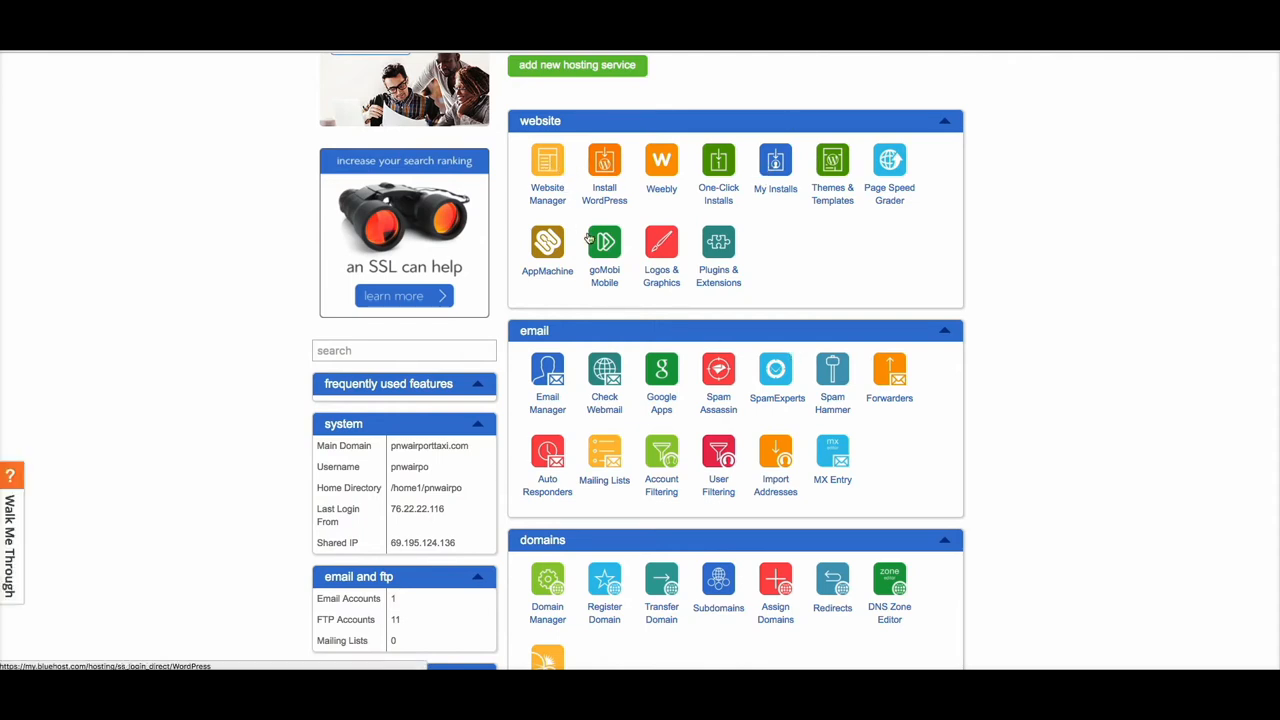
pyautogui.click(555, 173)
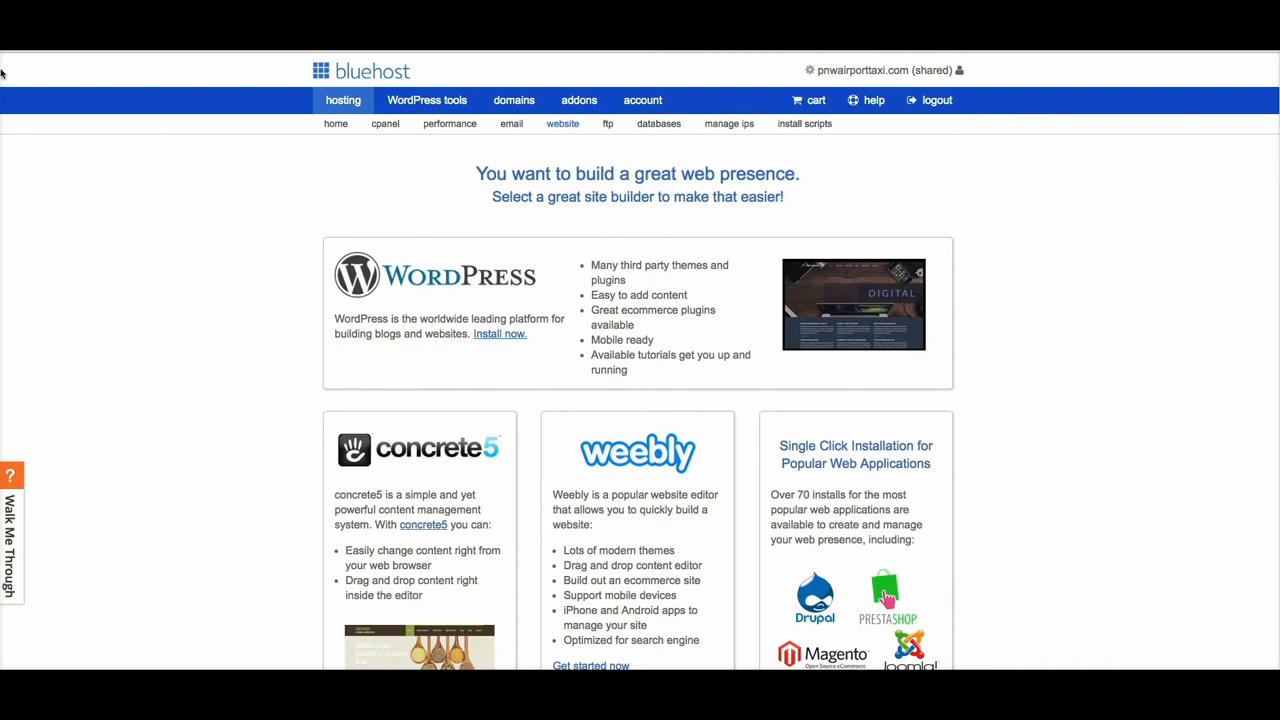
pyautogui.click(886, 597)
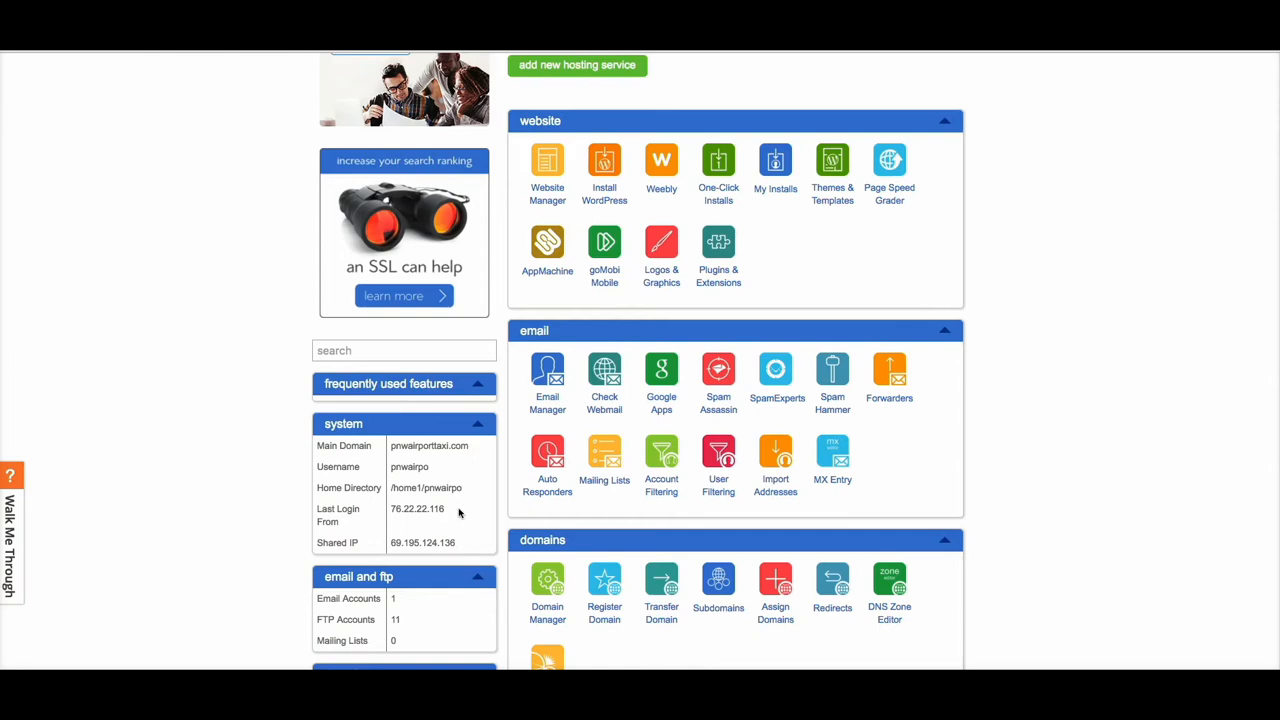
# Step: Look through cPanel's website, email and domain tools and the account's system details
pyautogui.scroll(-1, 382, 452)
pyautogui.scroll(-1, 382, 452)
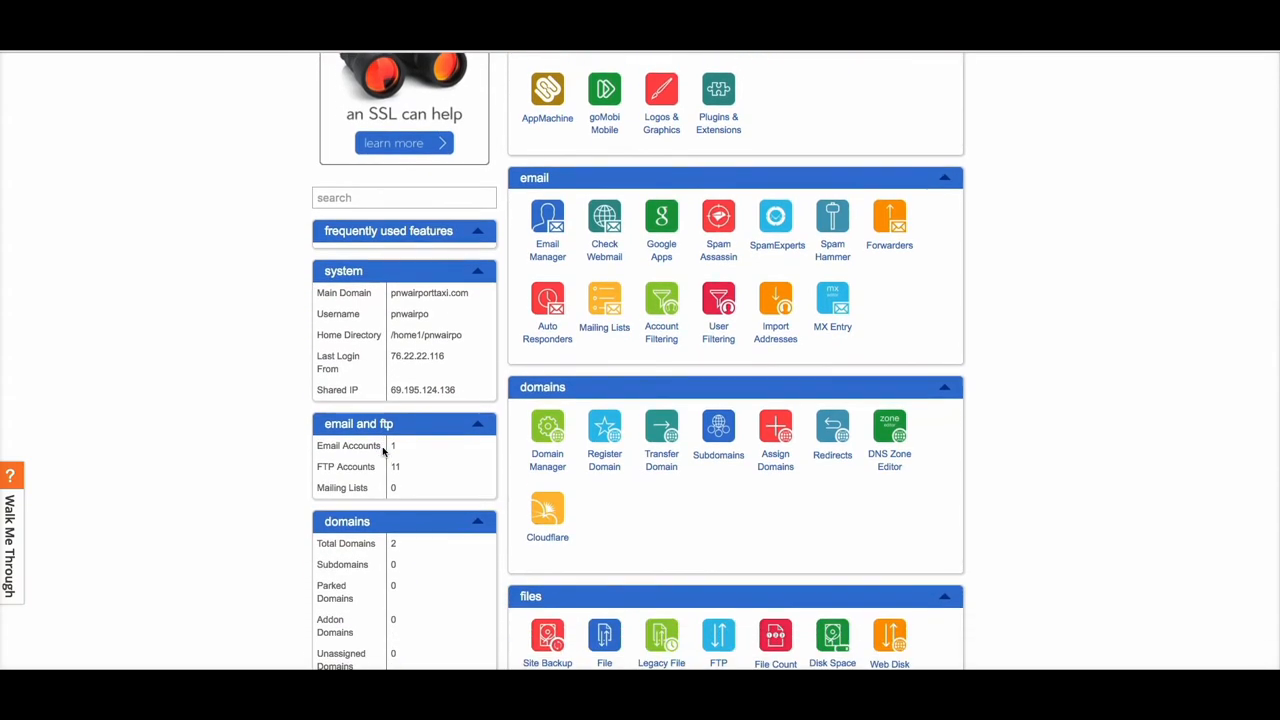
pyautogui.scroll(5, 382, 452)
pyautogui.scroll(-3, 382, 452)
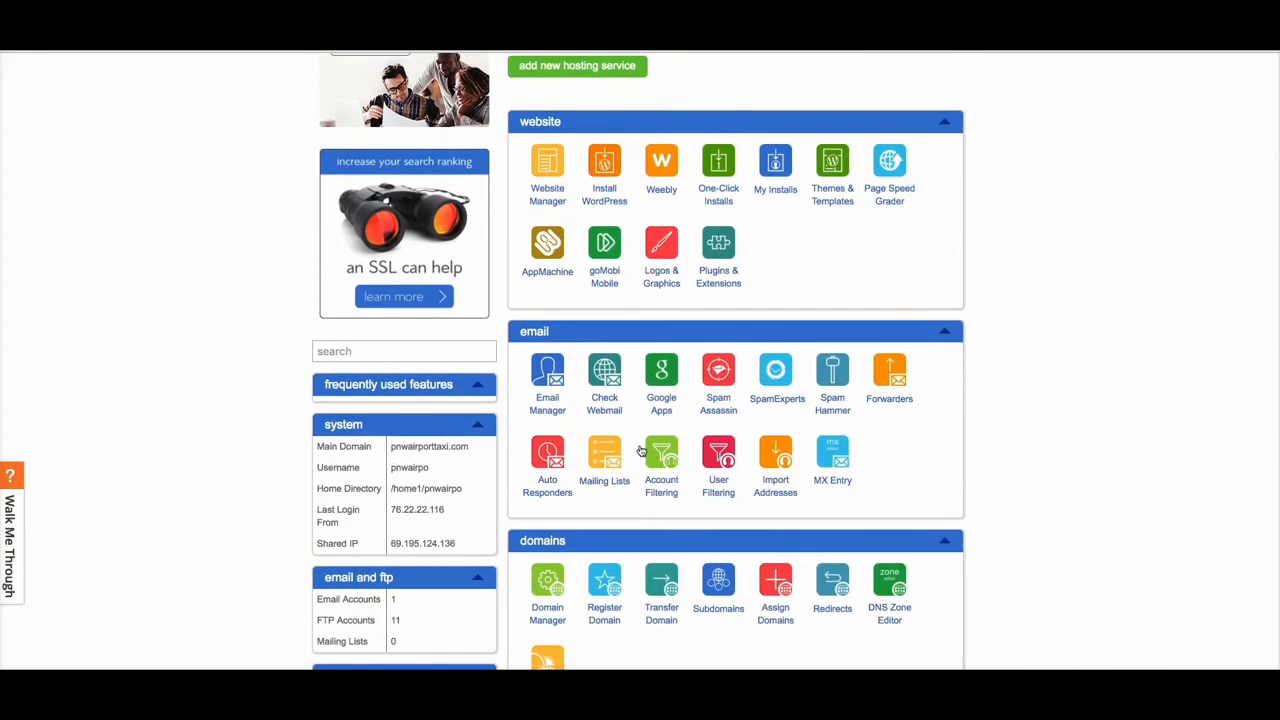
pyautogui.scroll(2, 638, 451)
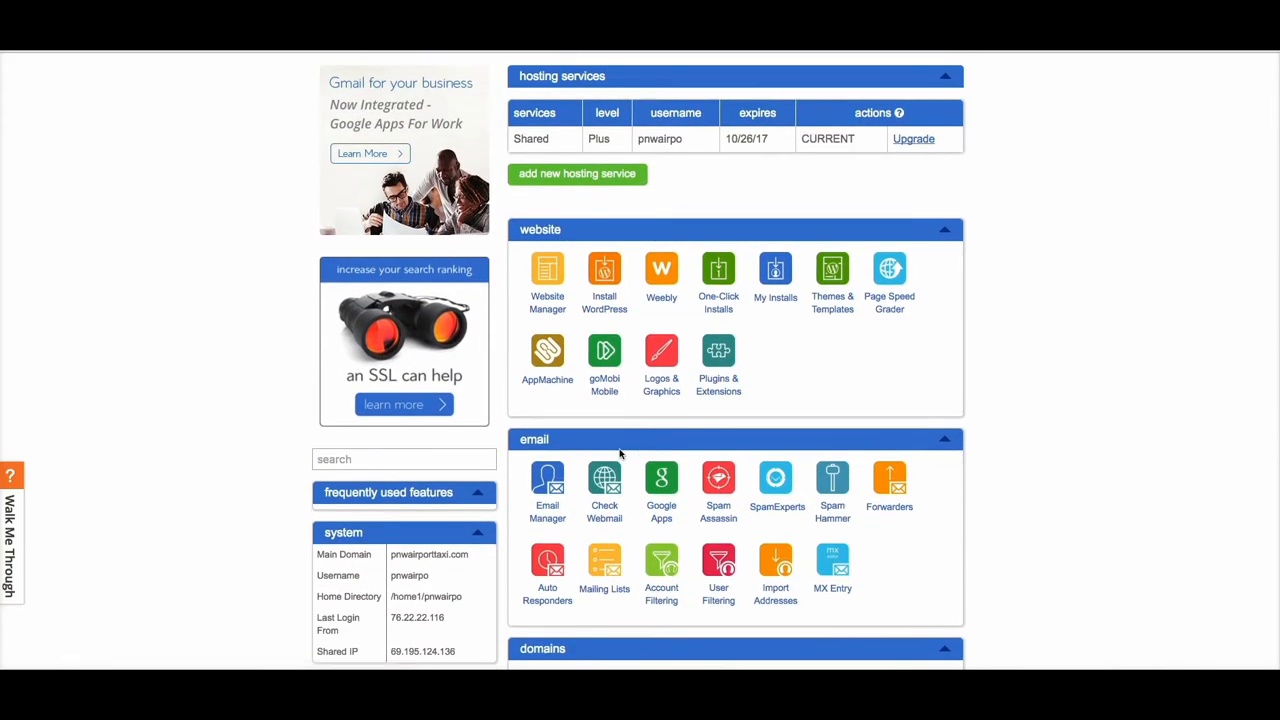
pyautogui.scroll(2, 619, 453)
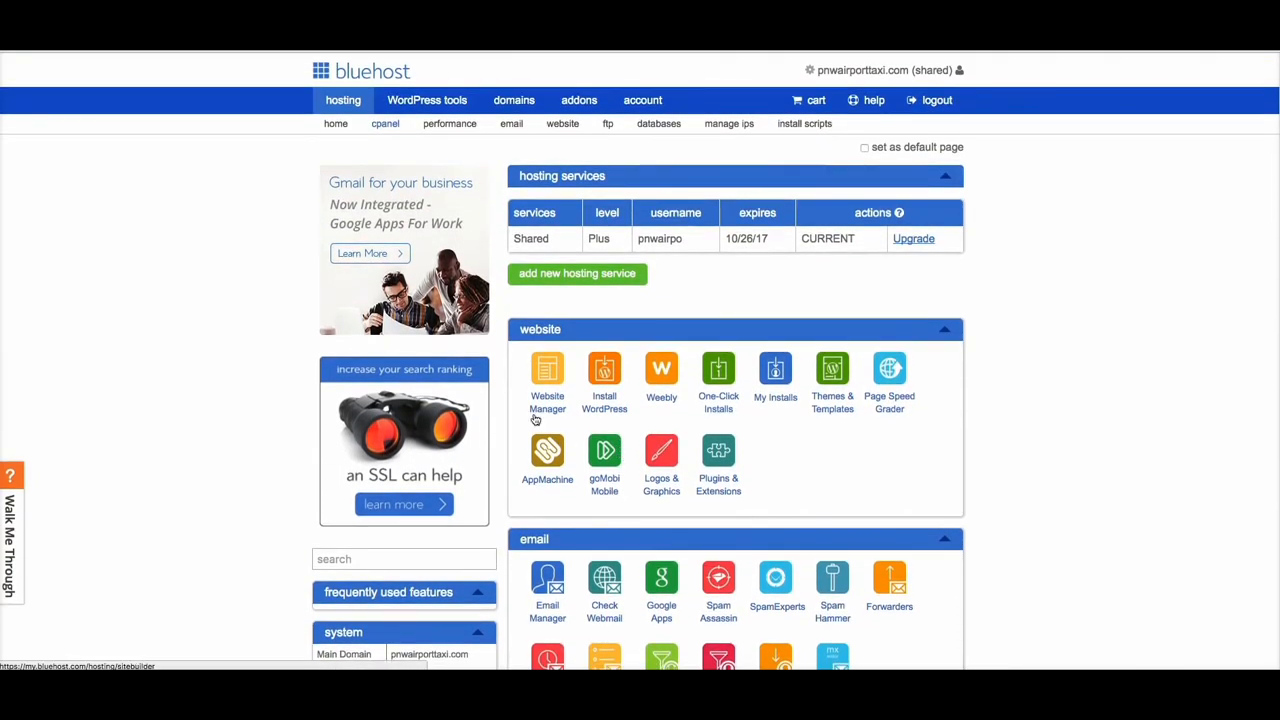
pyautogui.scroll(-2, 590, 412)
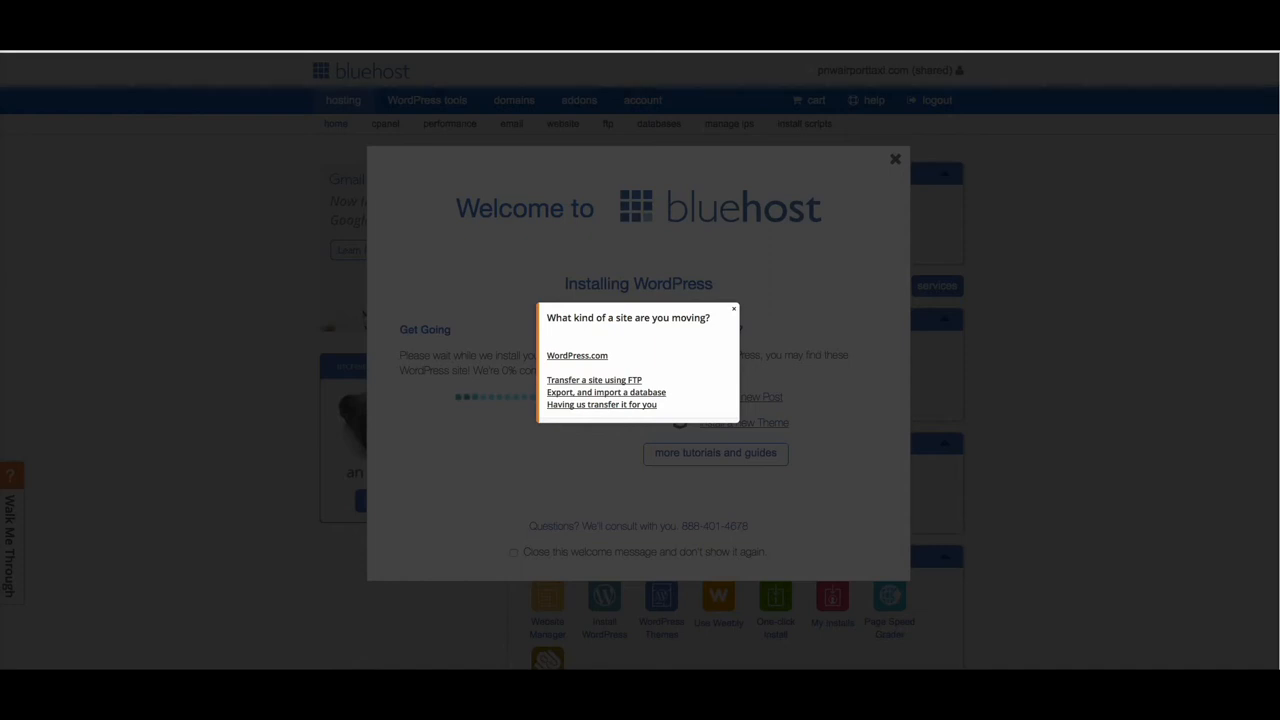
# Step: Go to the site's admin address, pnwairporttaxi.com/admin, in the browser
pyautogui.write('p')
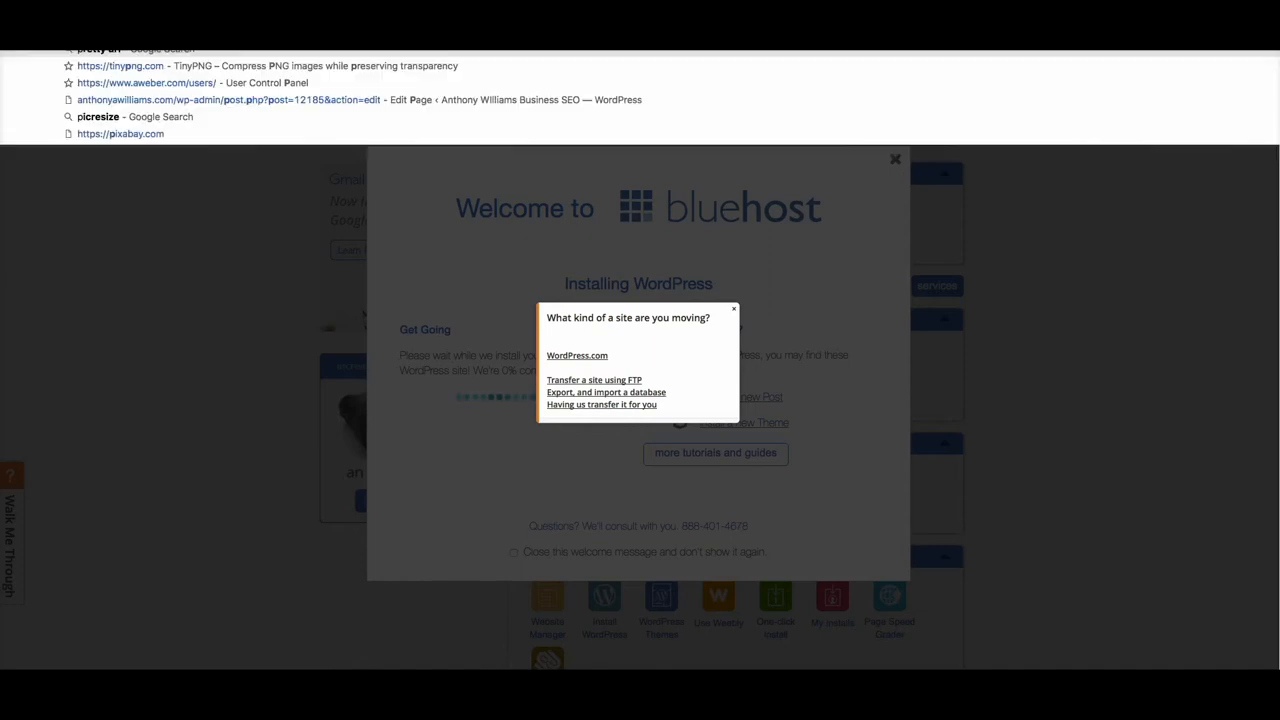
pyautogui.write('nwai')
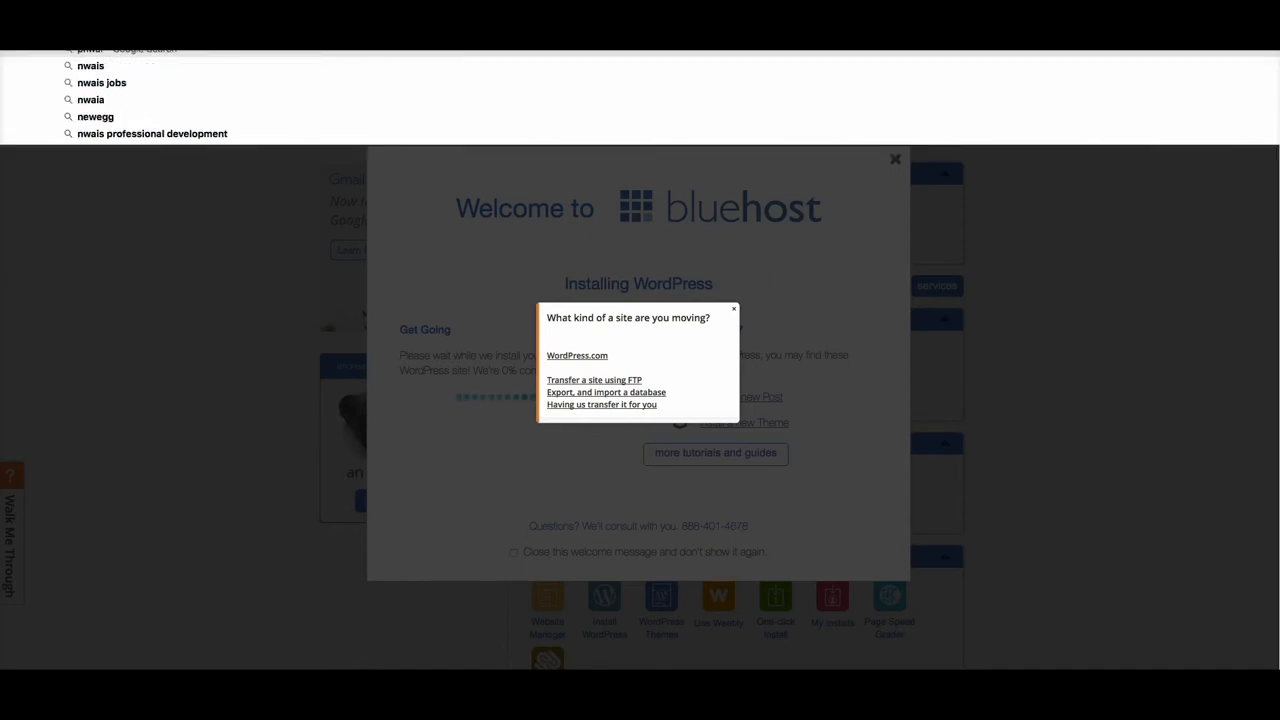
pyautogui.write('rport')
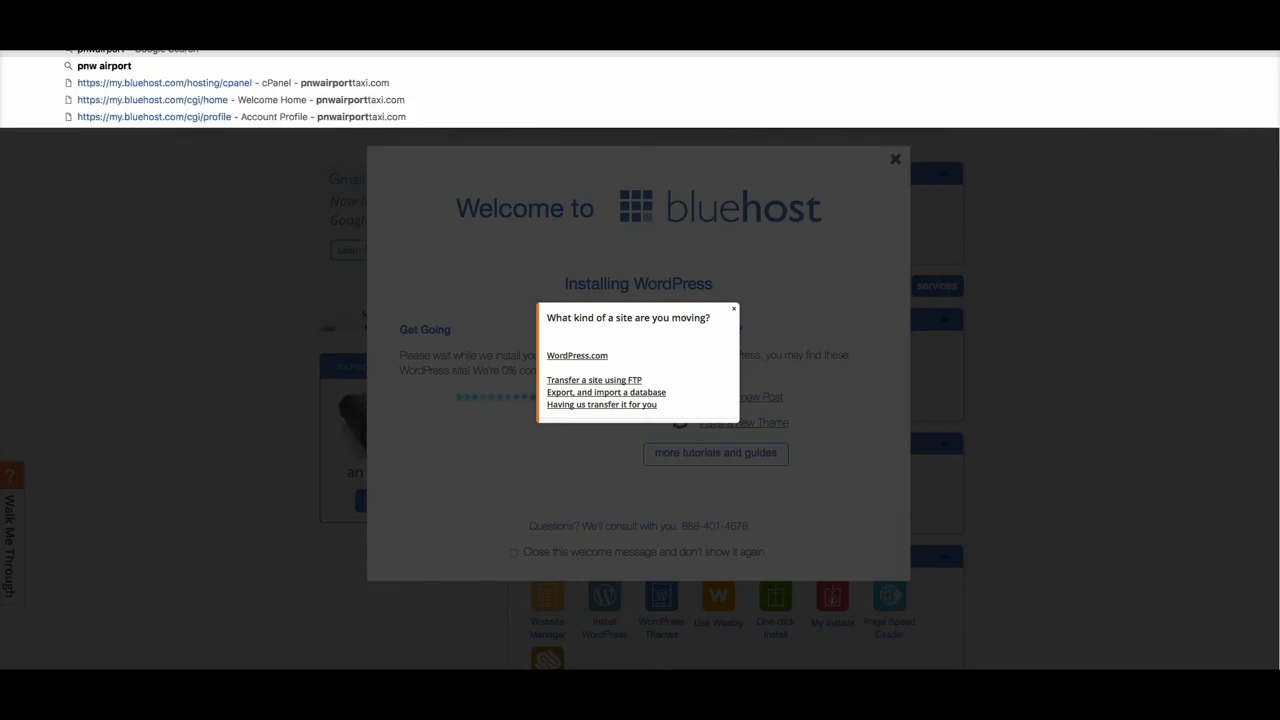
pyautogui.write('taxi.com')
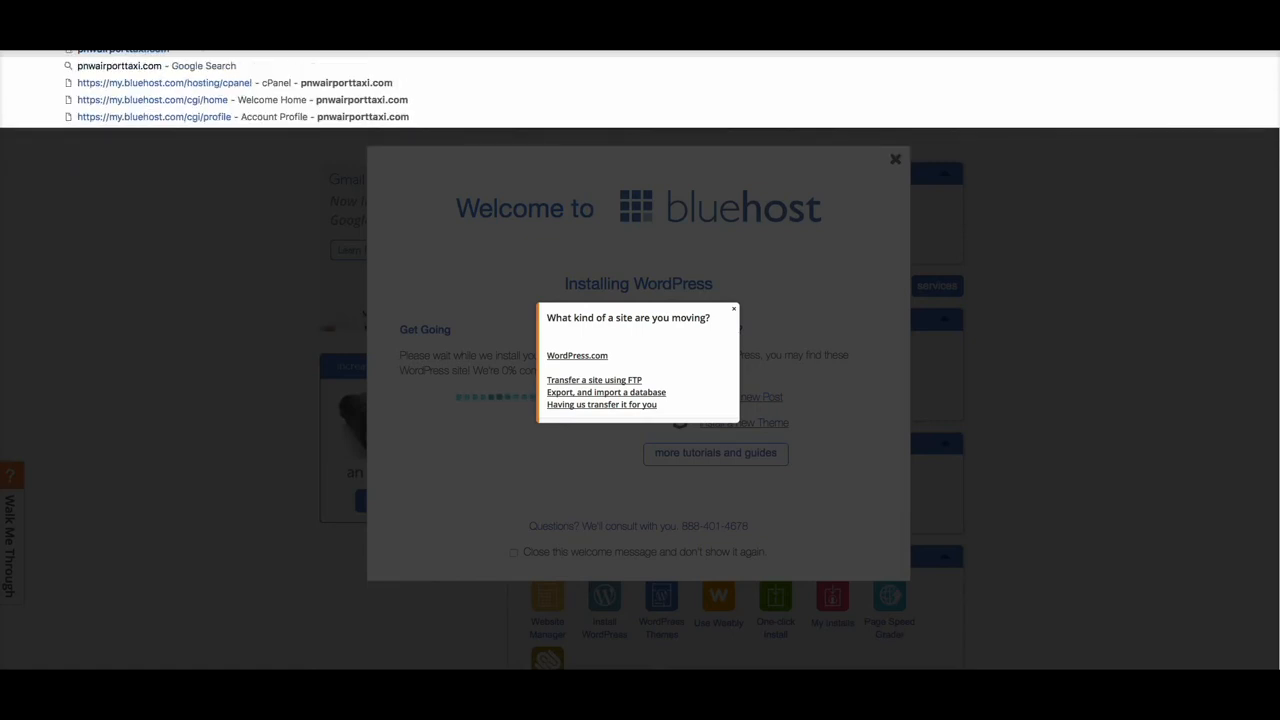
pyautogui.write('/admin')
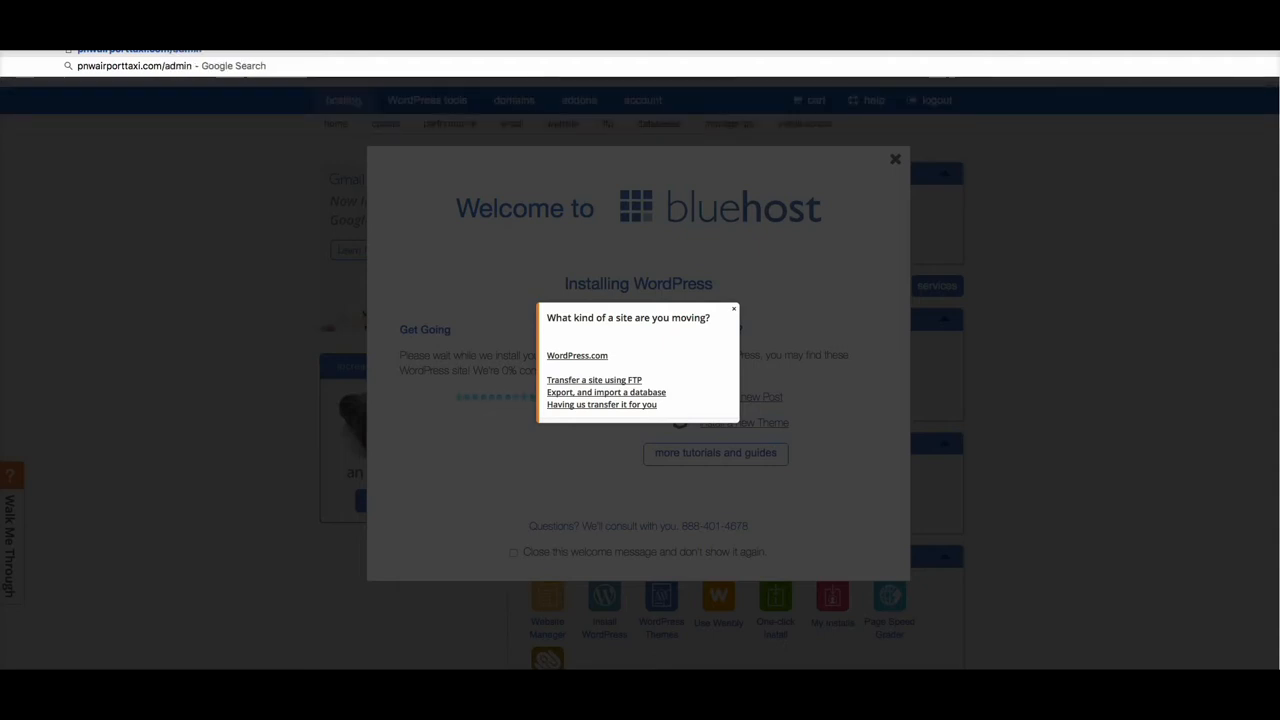
pyautogui.press('Return')
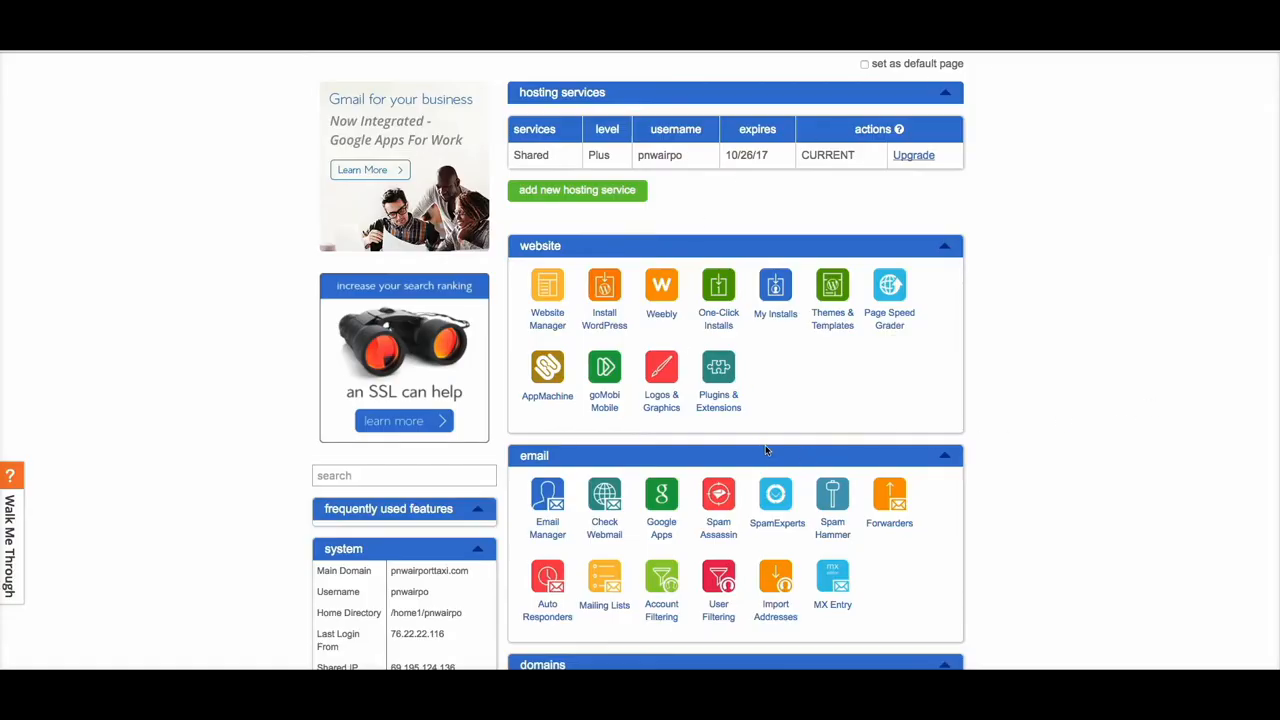
# Step: Check the Website Manager and the remaining cPanel sections, open My Installs from the frequently used features, and go back
pyautogui.click(545, 290)
pyautogui.click(397, 114)
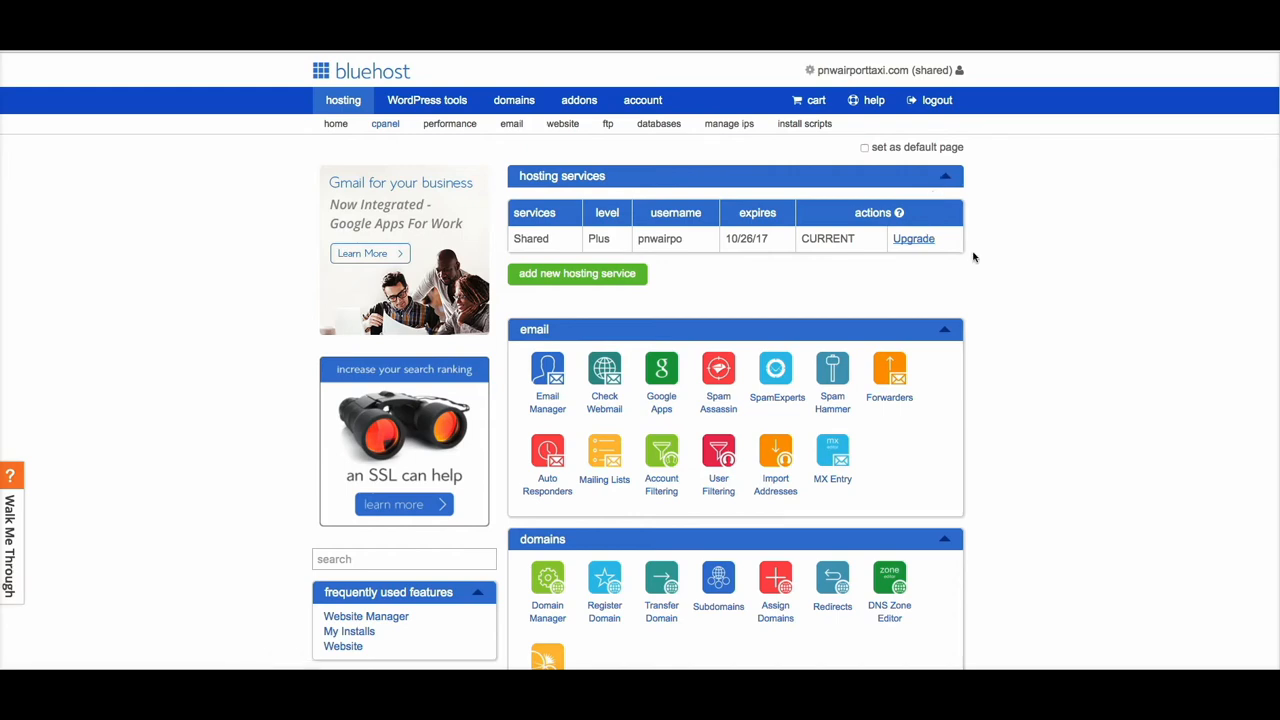
pyautogui.scroll(-5, 972, 256)
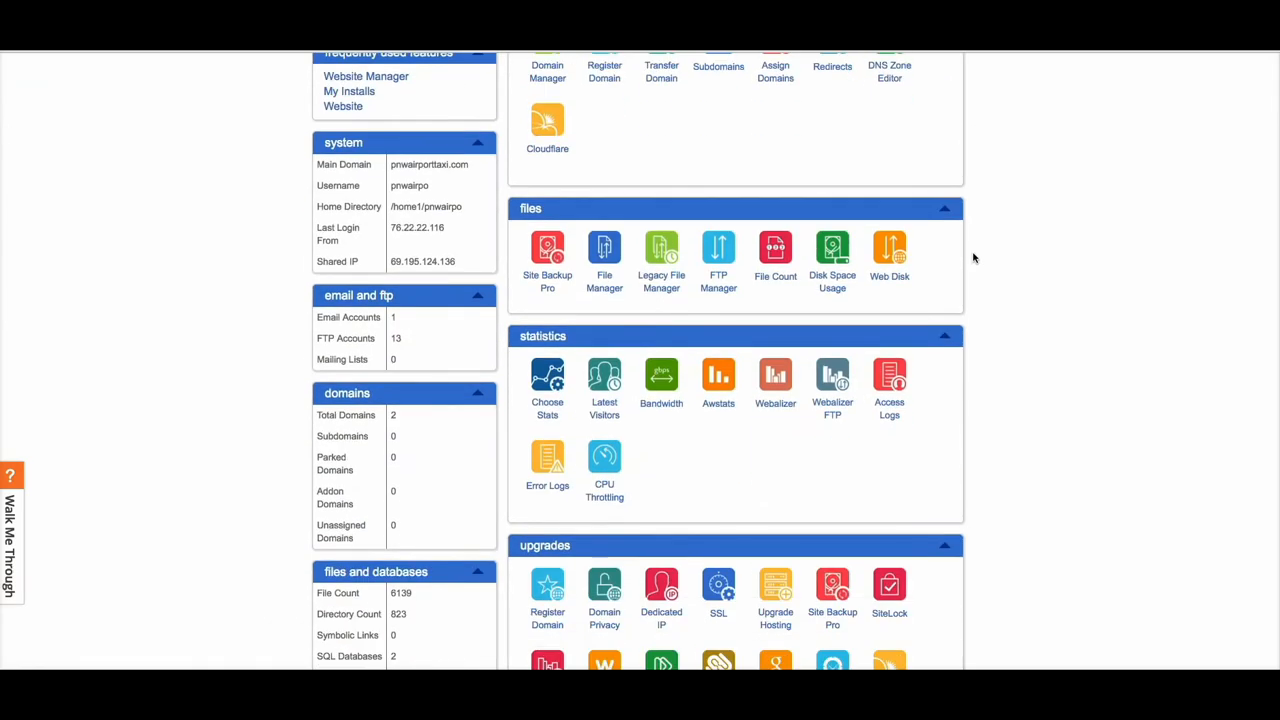
pyautogui.scroll(-3, 972, 257)
pyautogui.scroll(5, 972, 257)
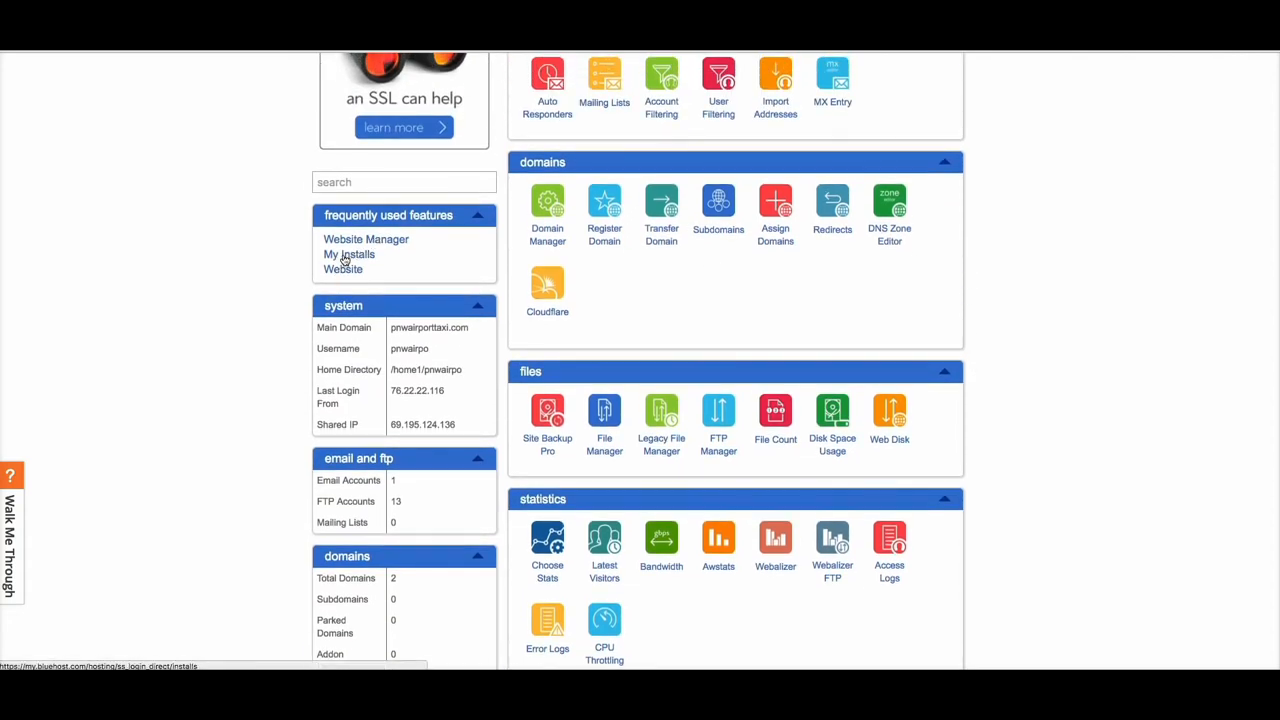
pyautogui.click(344, 258)
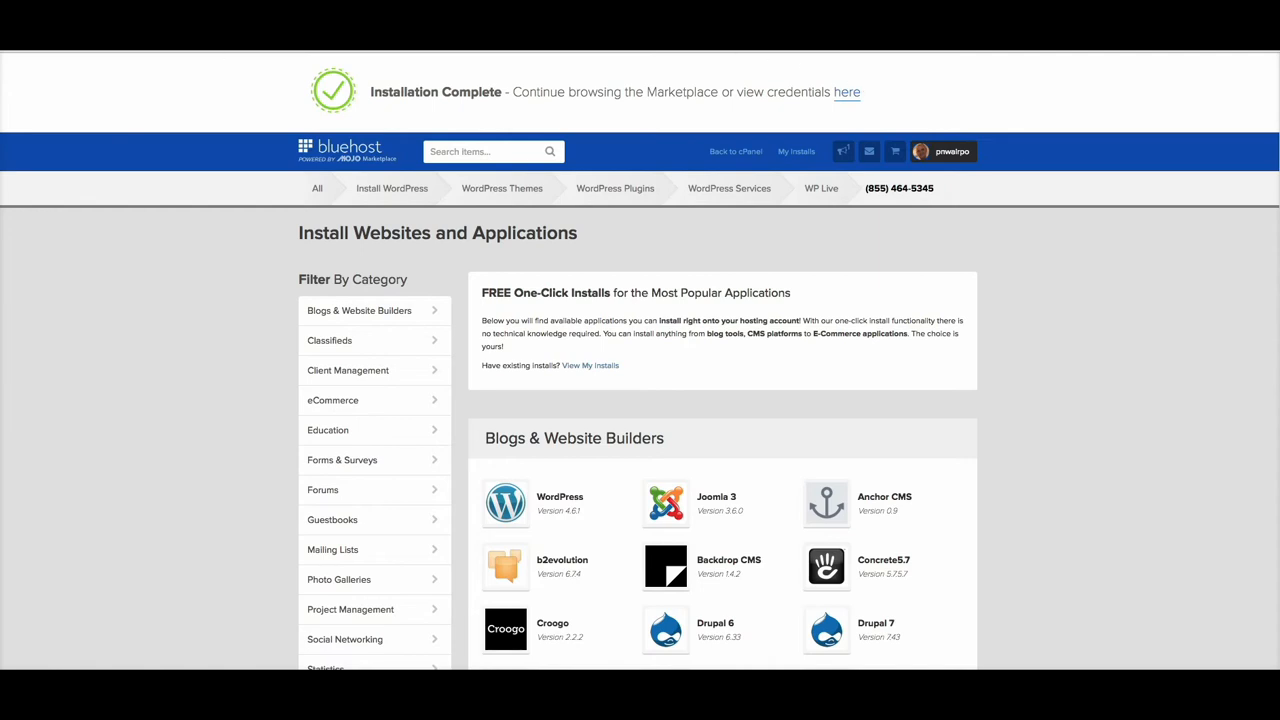
pyautogui.hotkey('alt', 'Left')
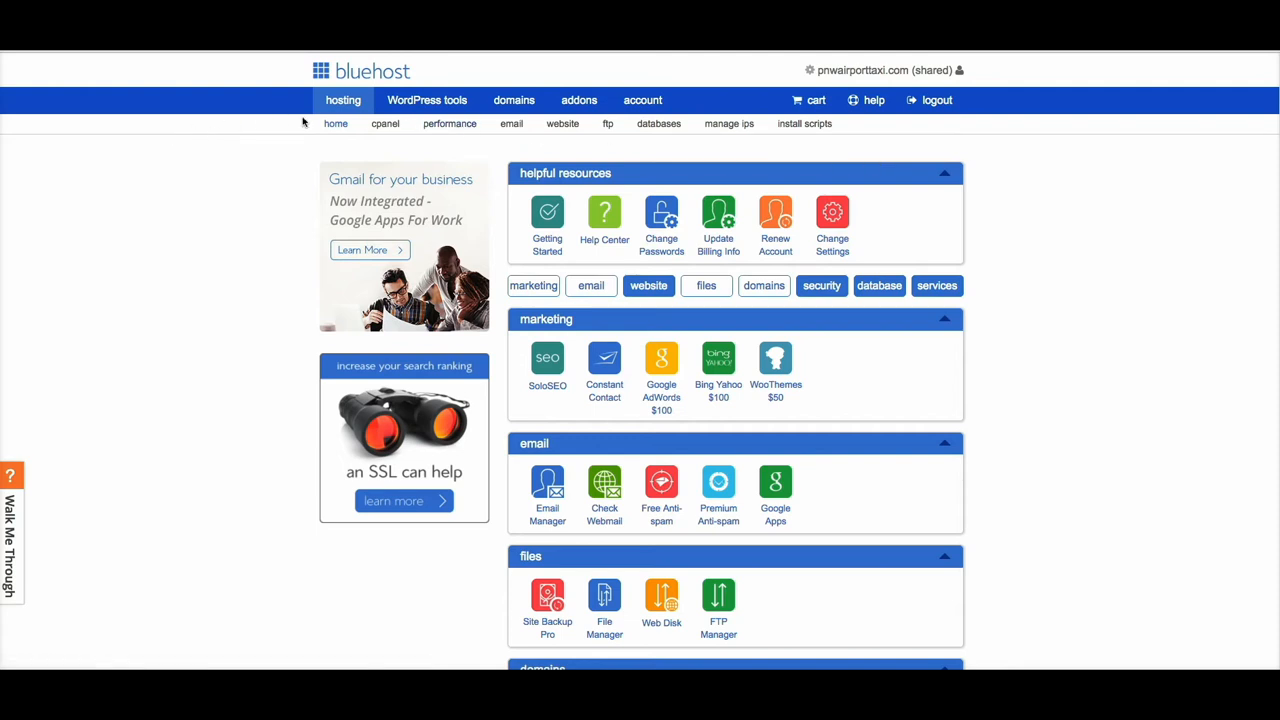
# Step: Open the Users list in WordPress tools for pnwairporttaxi.com and log in as the administrator
pyautogui.click(416, 102)
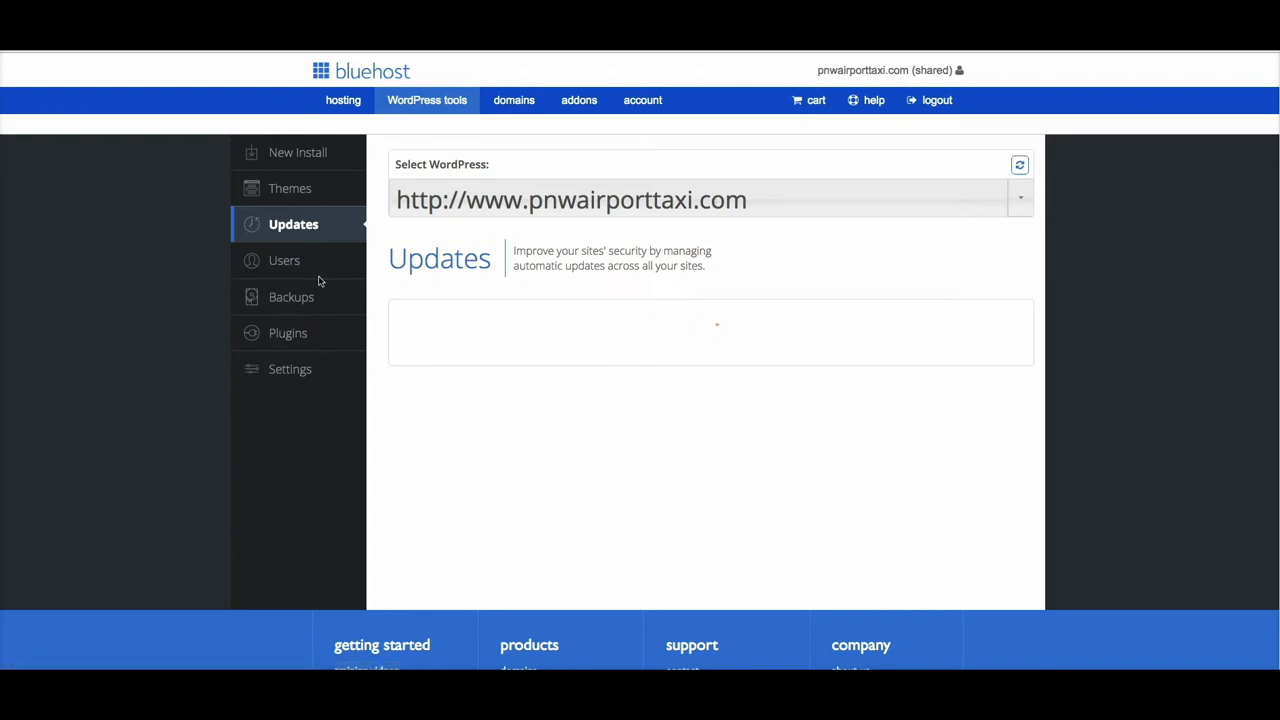
pyautogui.click(277, 264)
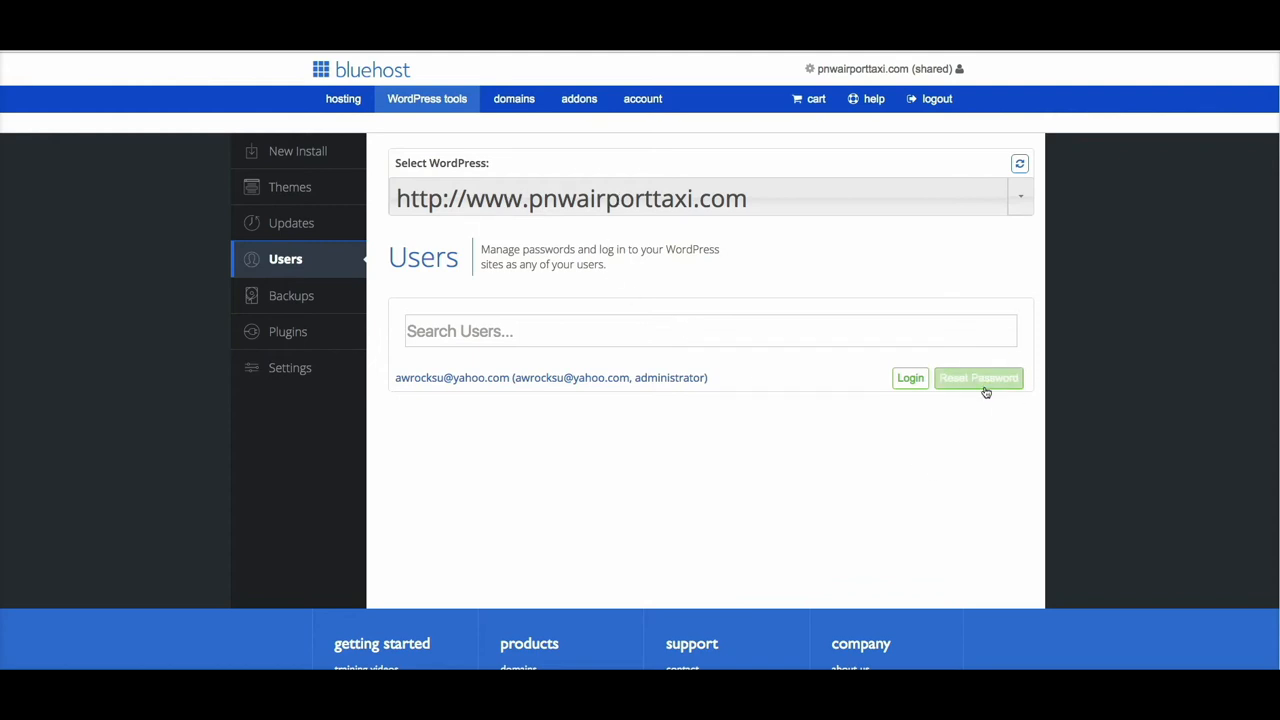
pyautogui.click(903, 380)
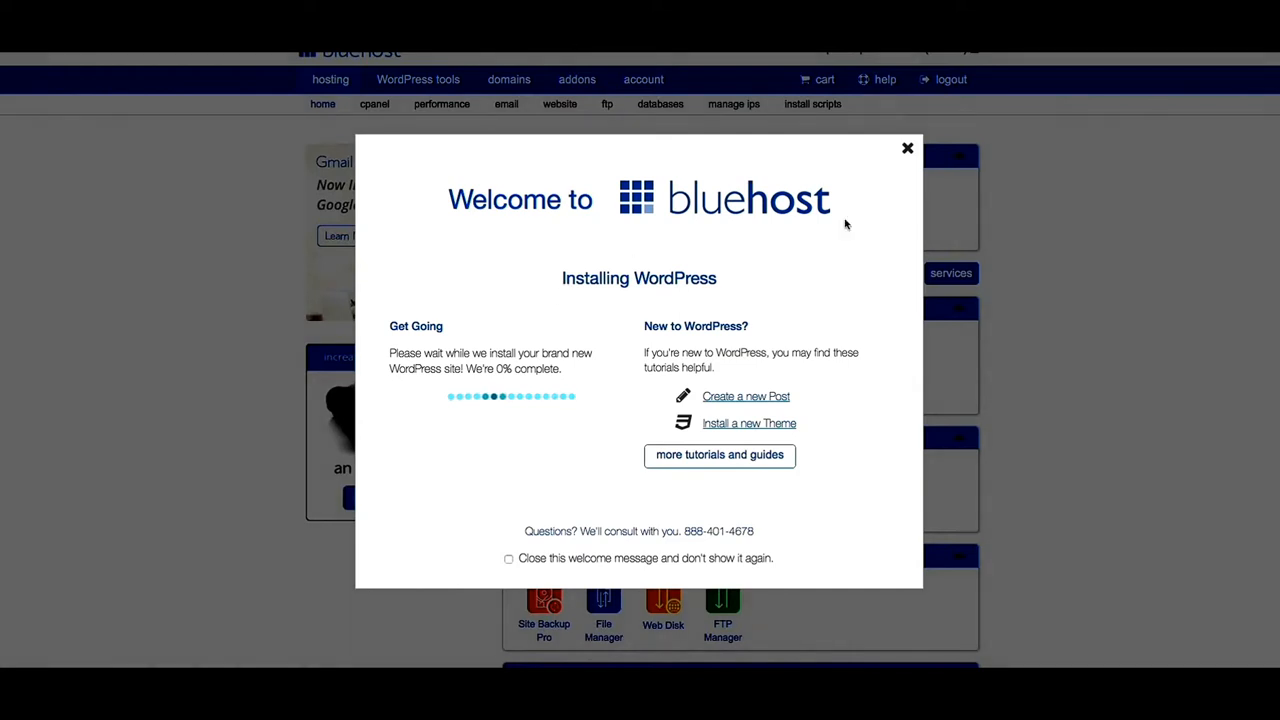
# Step: Dismiss the Bluehost welcome message and look over the hosting home page down to the hosting services
pyautogui.click(908, 149)
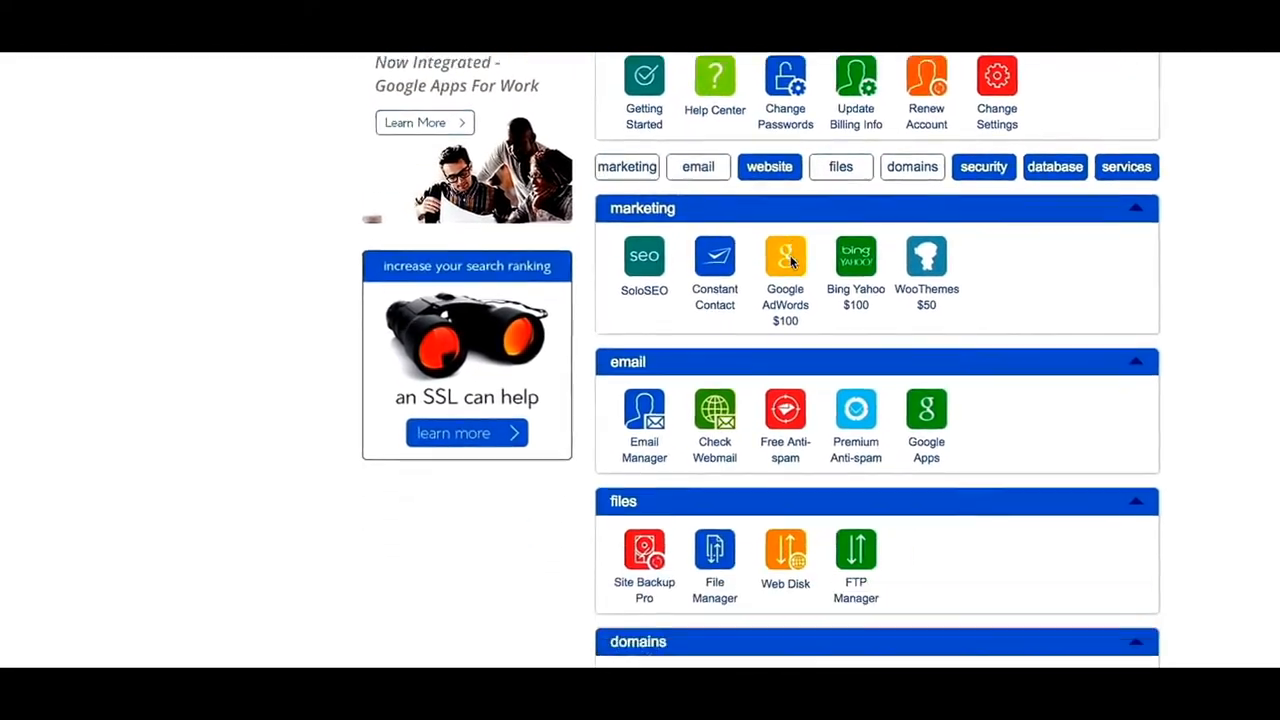
pyautogui.scroll(-5, 790, 262)
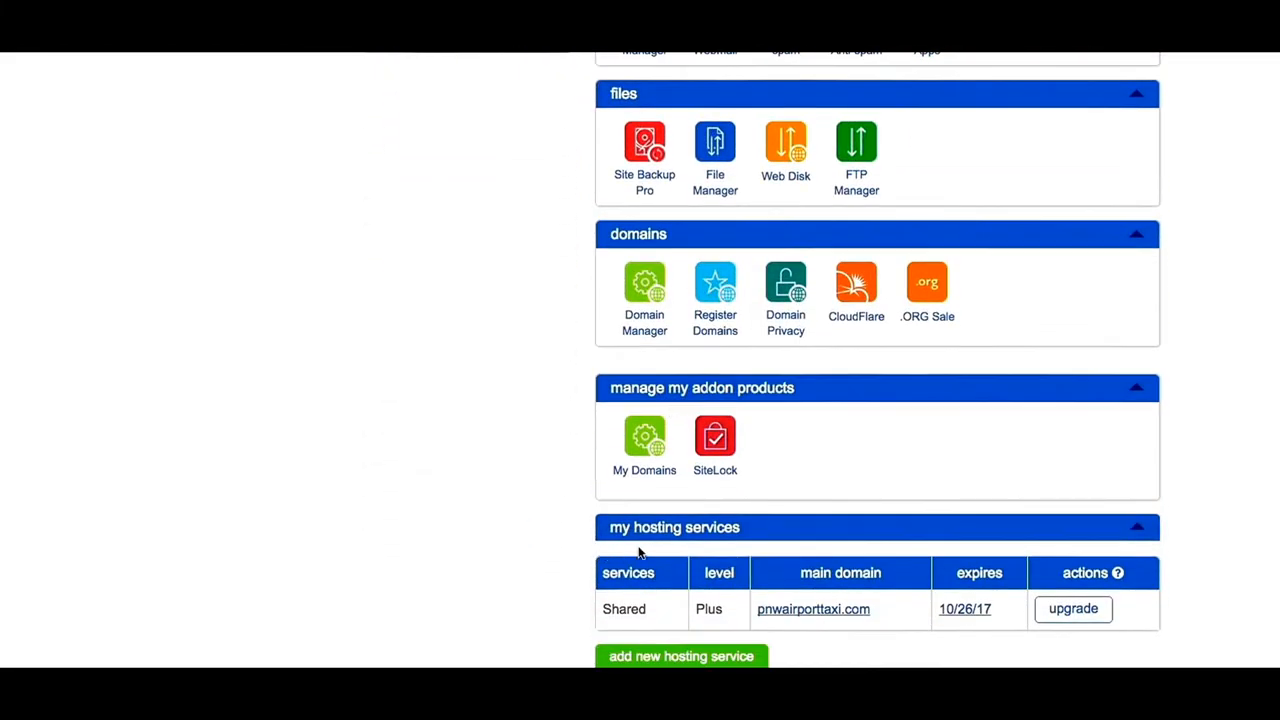
pyautogui.scroll(7, 727, 533)
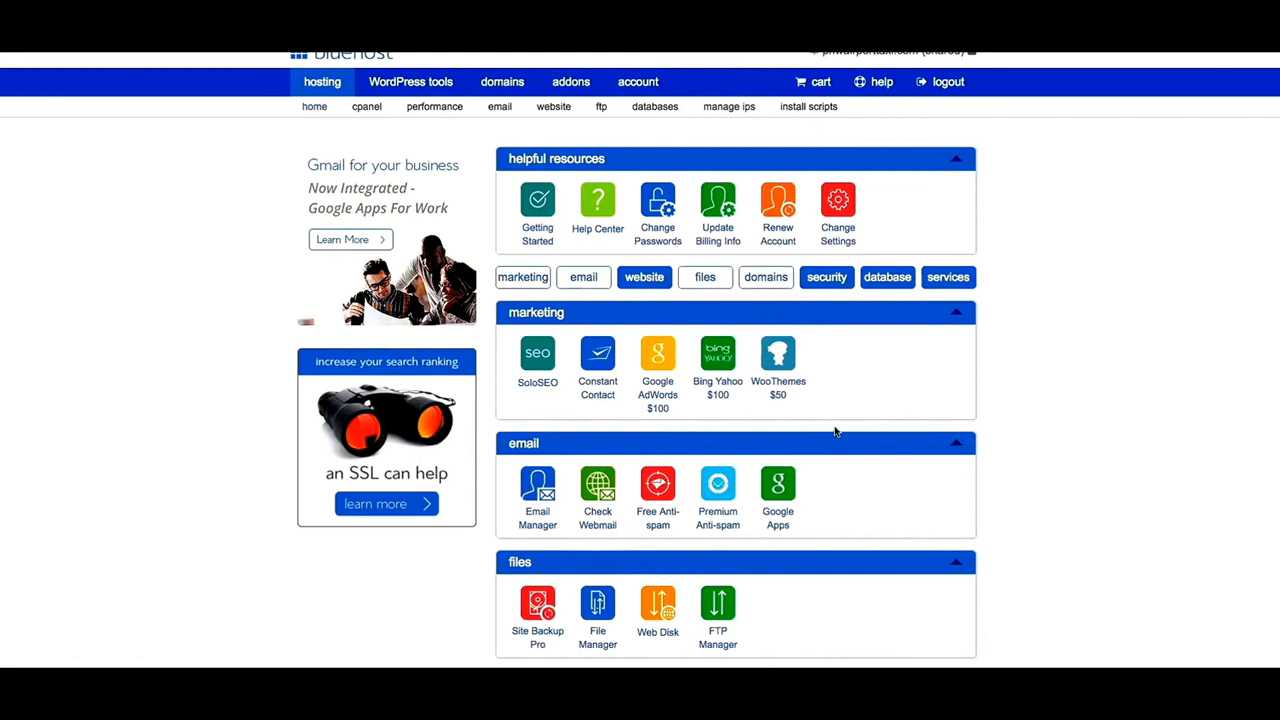
# Step: Log in to the pnwairporttaxi.com WordPress dashboard with its administrator account through the WordPress tools user management
pyautogui.click(418, 84)
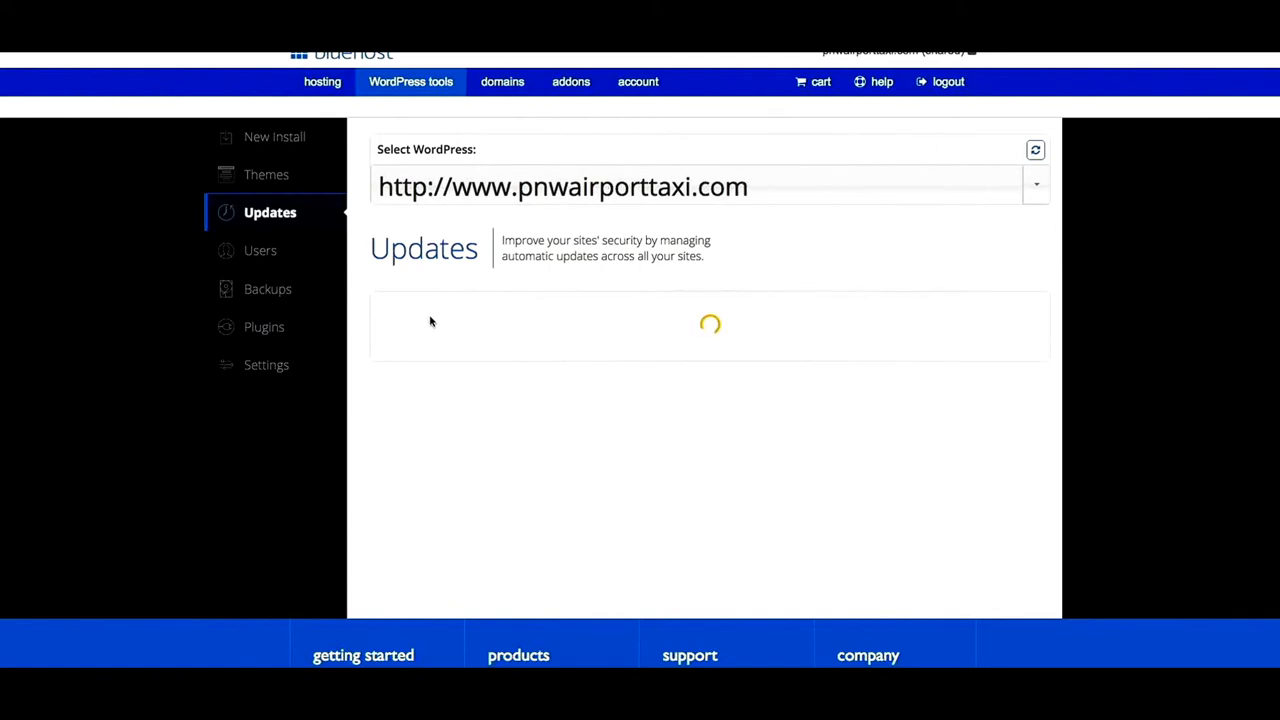
pyautogui.click(258, 254)
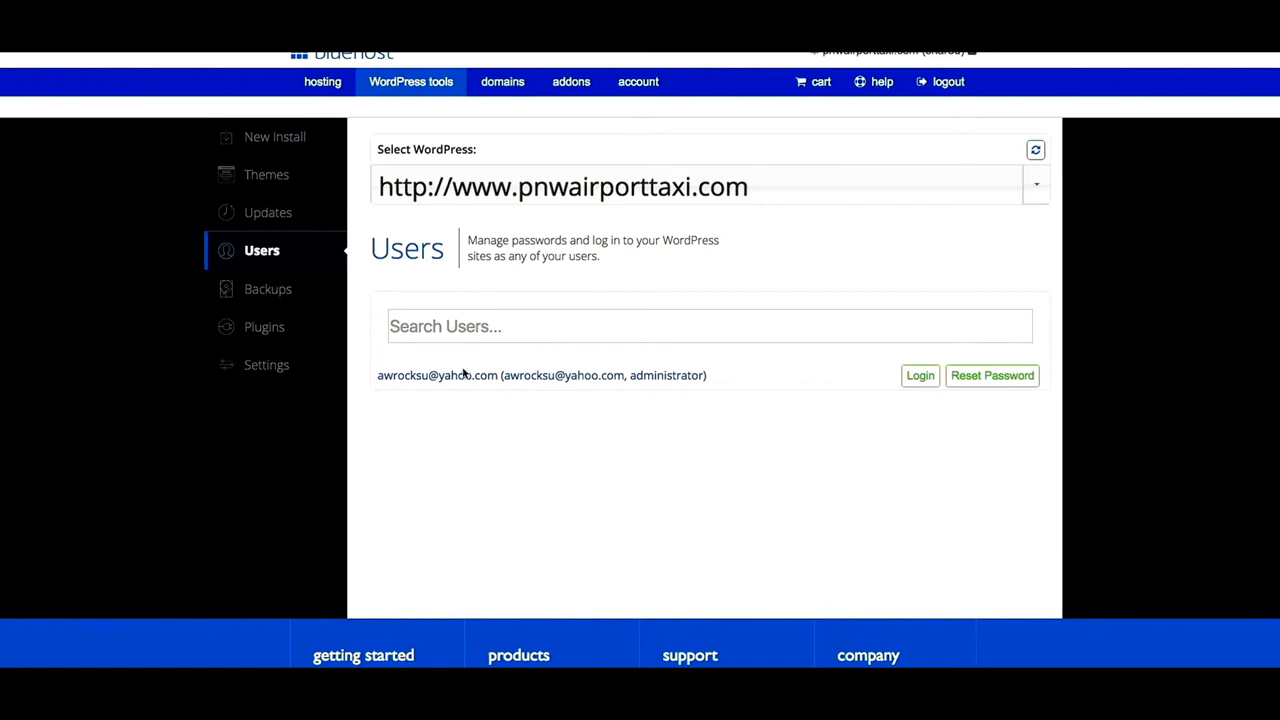
pyautogui.click(922, 380)
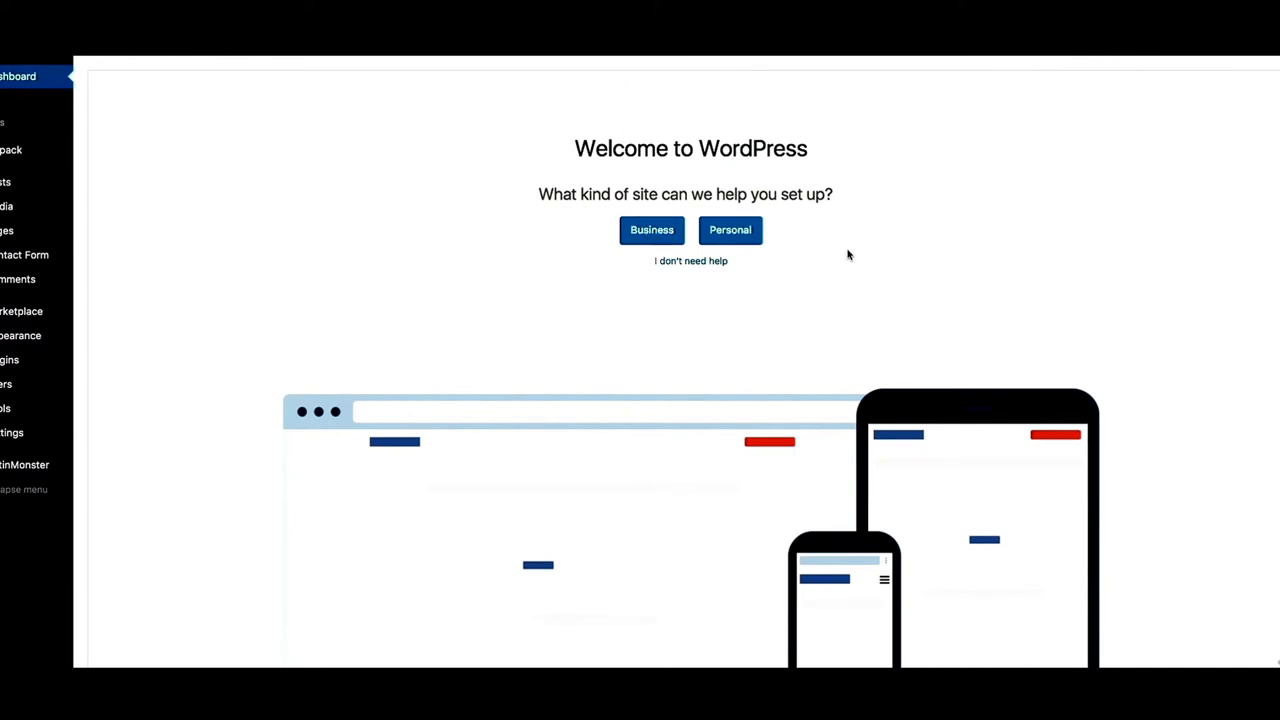
# Step: Choose a business site in the setup wizard, set its description to "Airport Taxi in Bremerton and Kitsap County" and continue
pyautogui.click(669, 235)
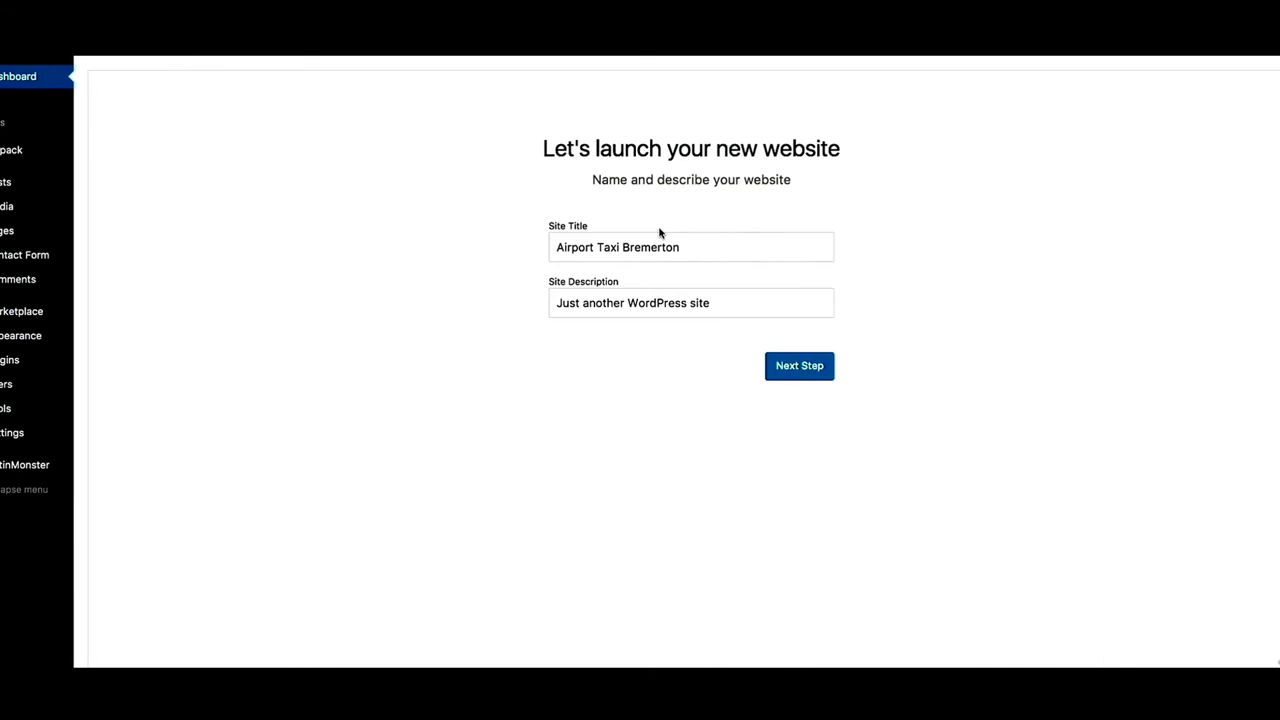
pyautogui.moveTo(744, 306); pyautogui.dragTo(519, 307)
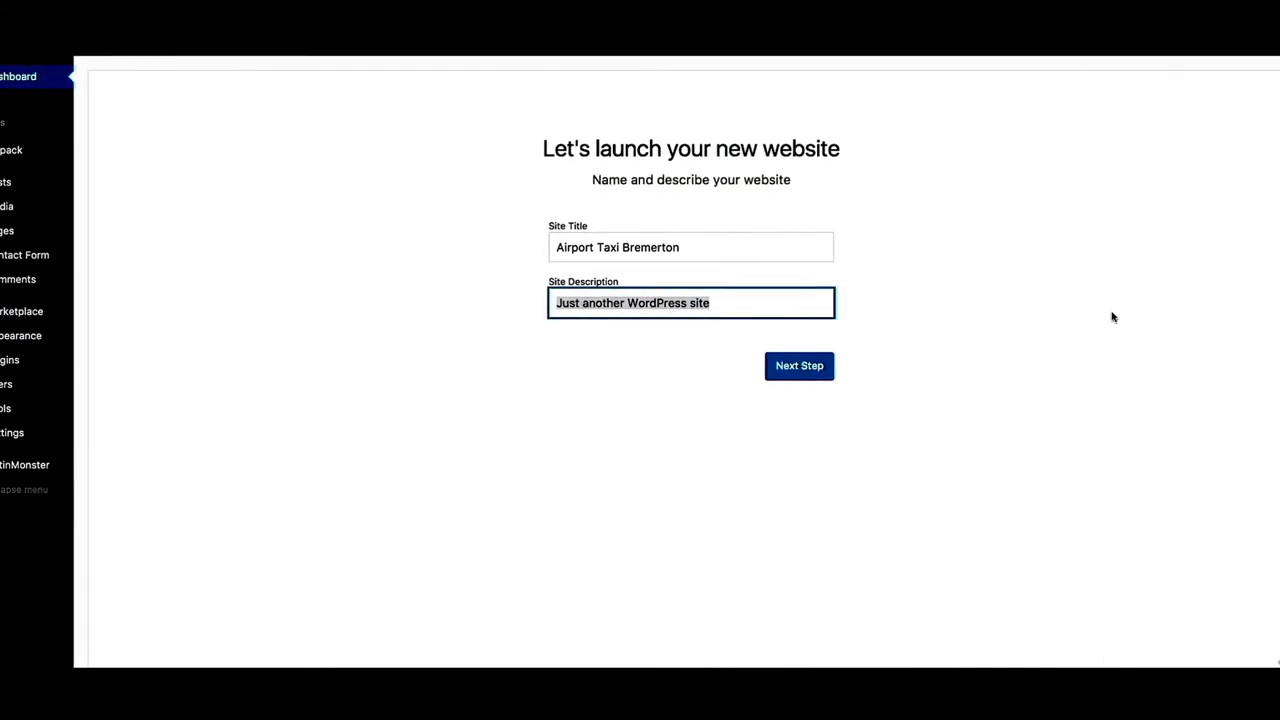
pyautogui.write('T')
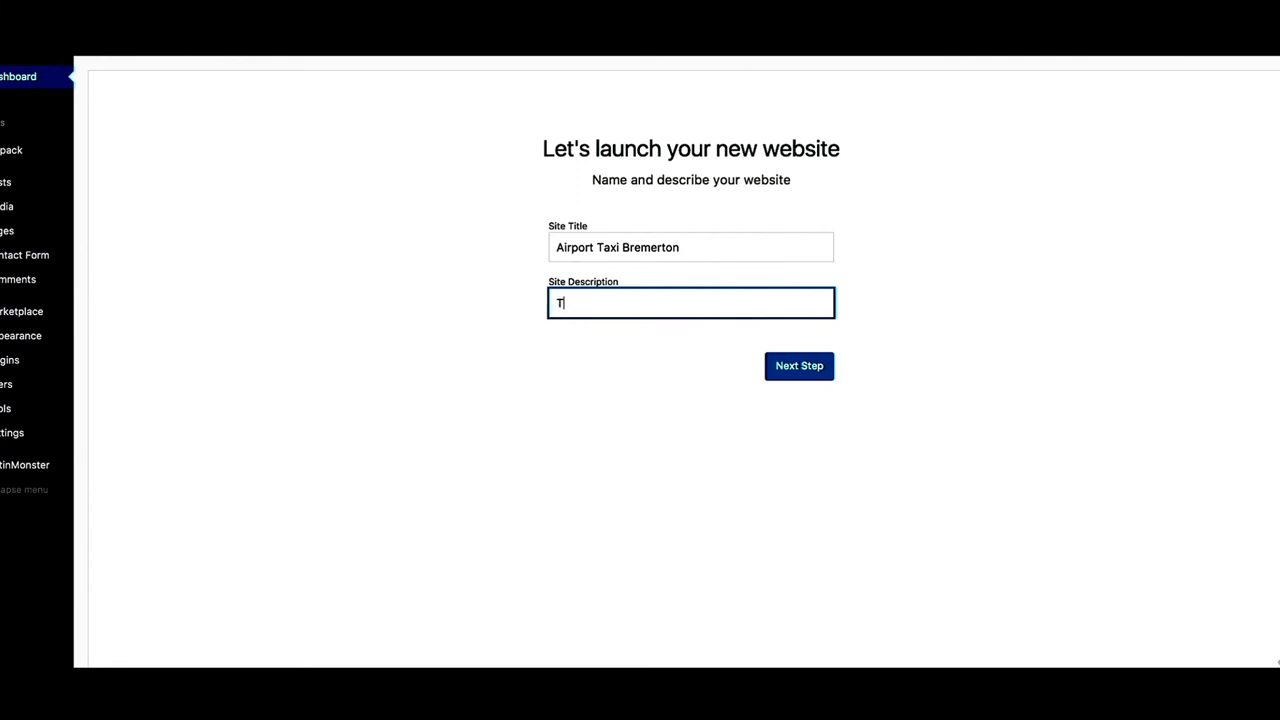
pyautogui.press('BackSpace')
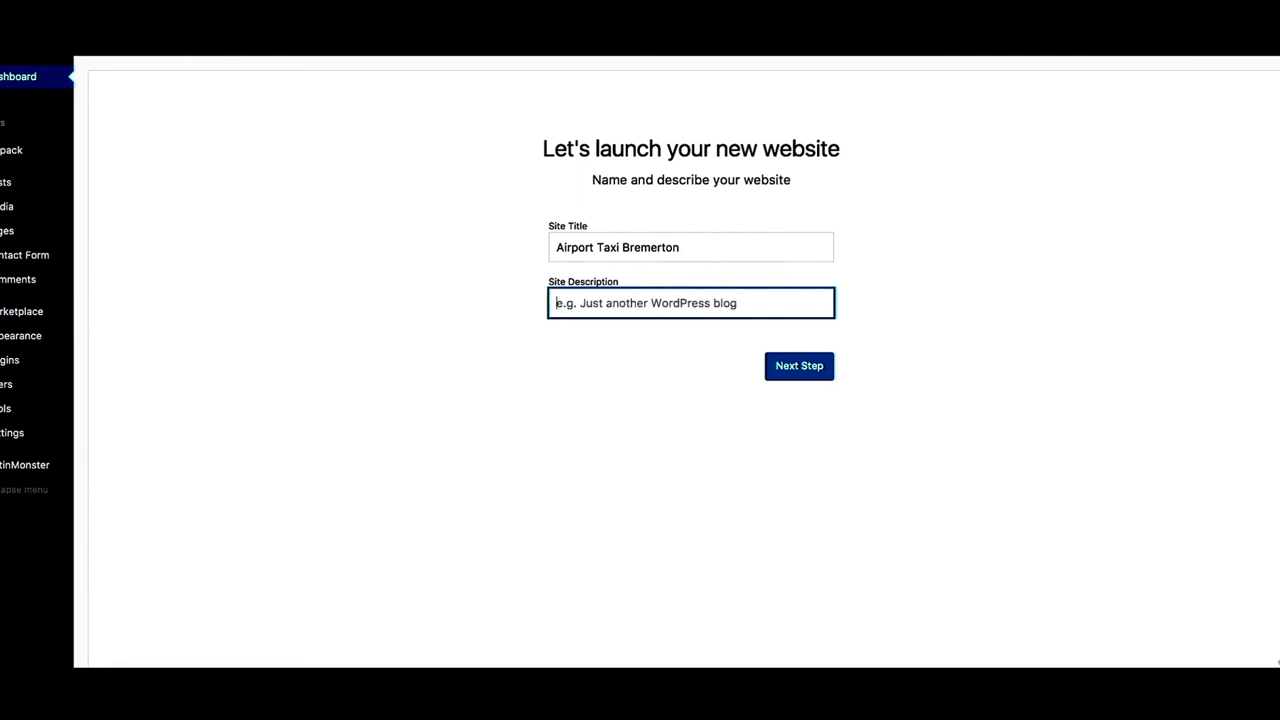
pyautogui.write('Airport Taxi in Bremerton and')
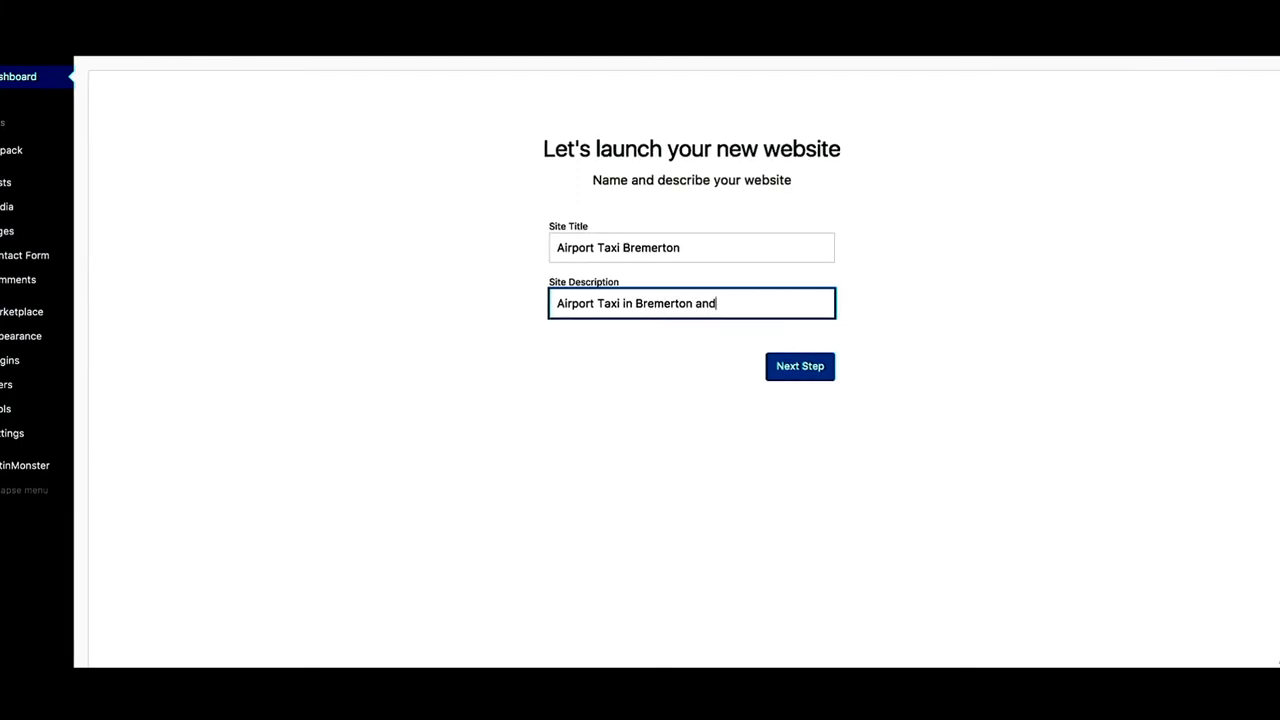
pyautogui.write('Ki')
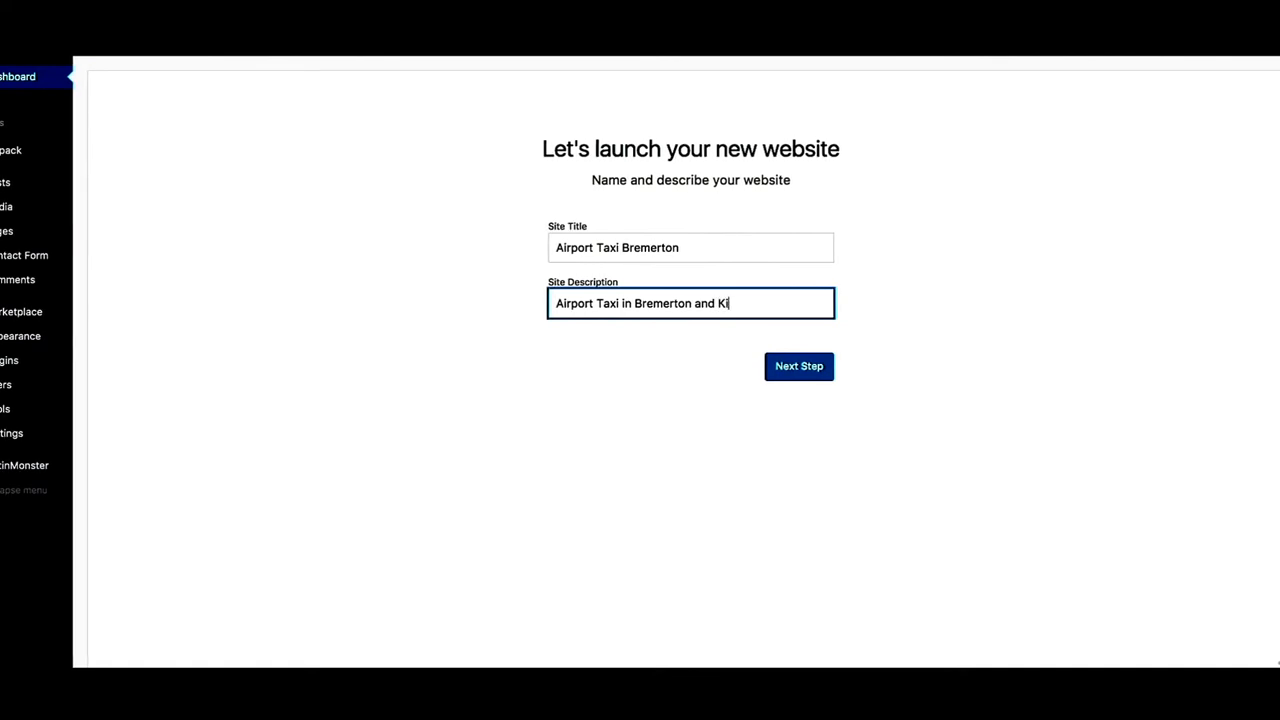
pyautogui.write('tsap County')
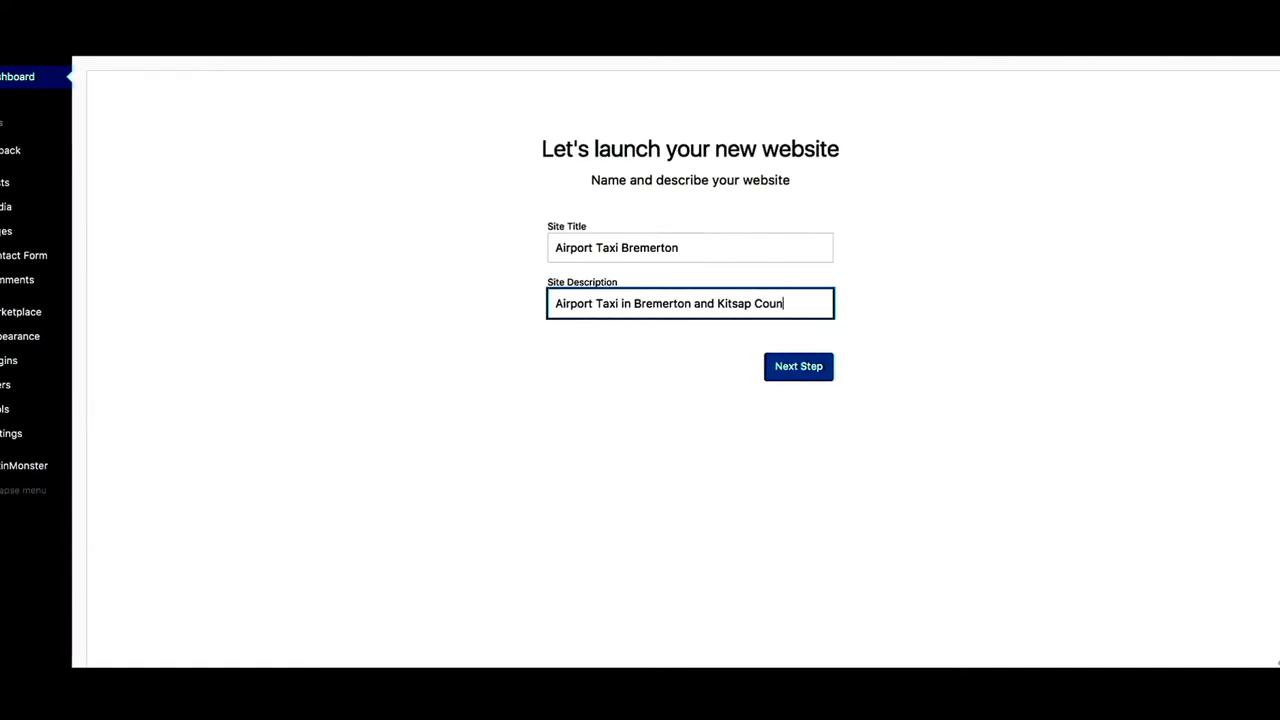
pyautogui.click(806, 369)
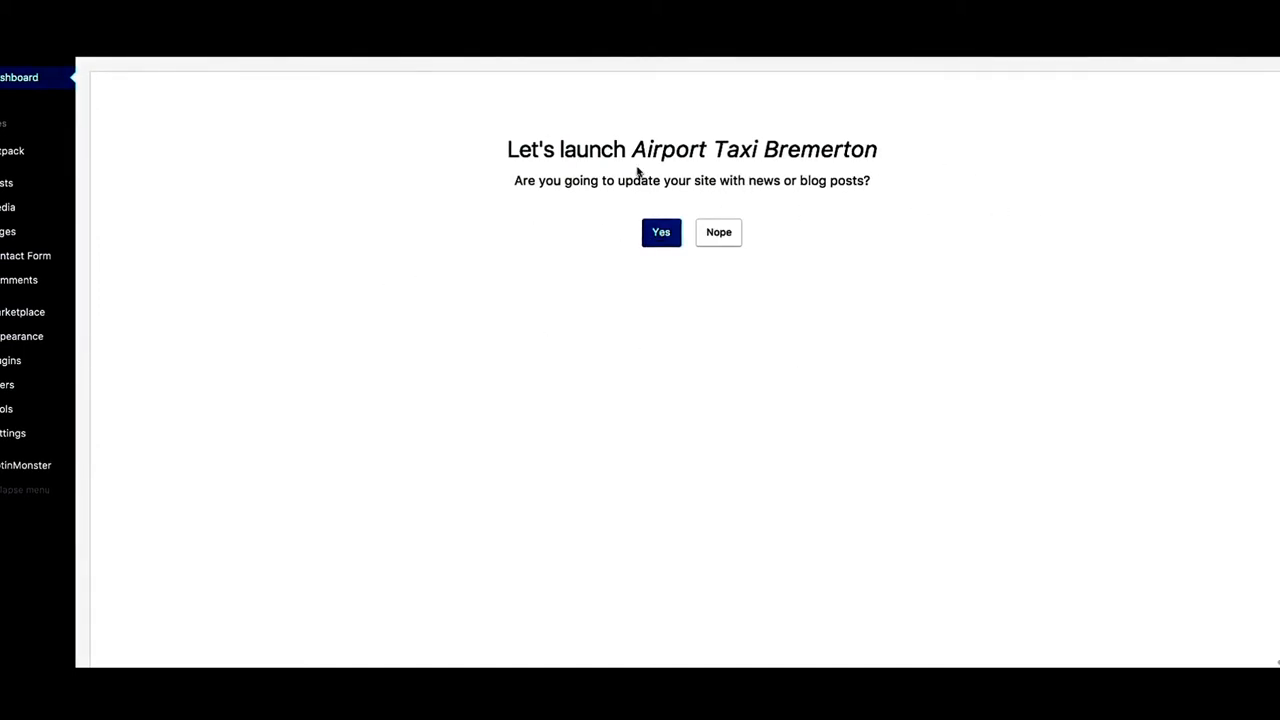
# Step: Opt for news or blog posts, use a static welcome page as homepage and build the starter Contact Us page
pyautogui.click(671, 234)
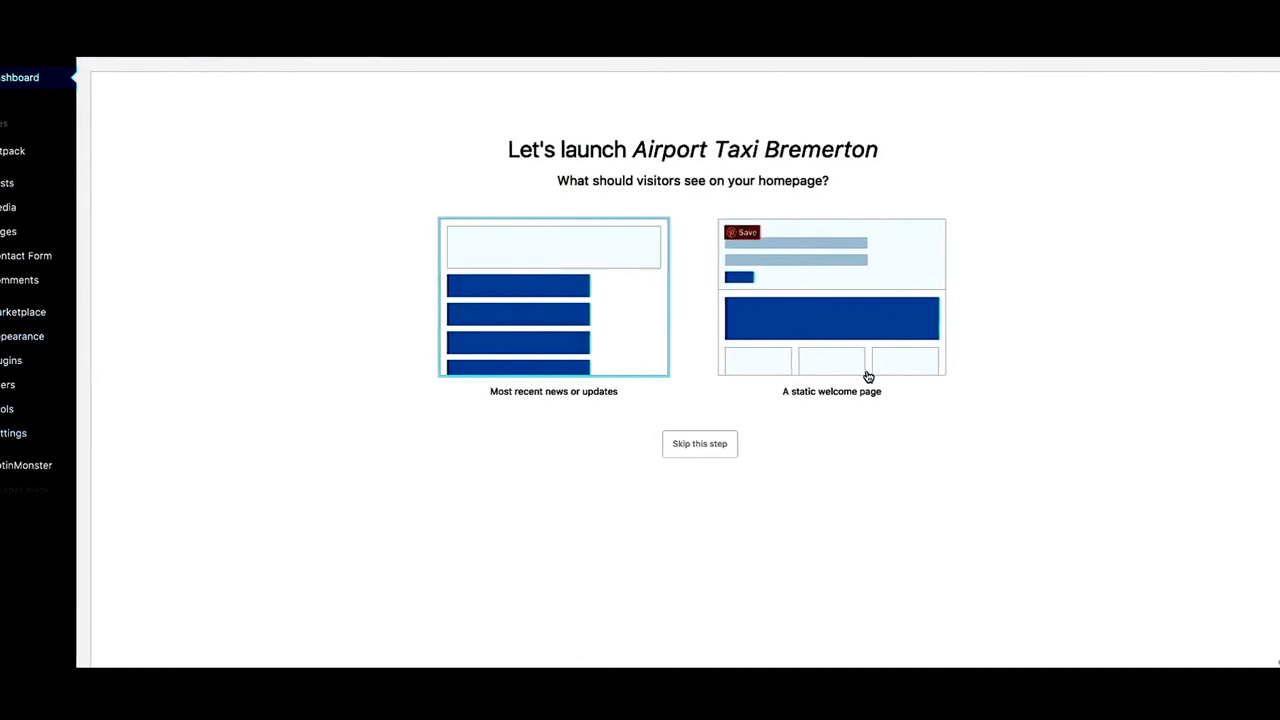
pyautogui.click(823, 330)
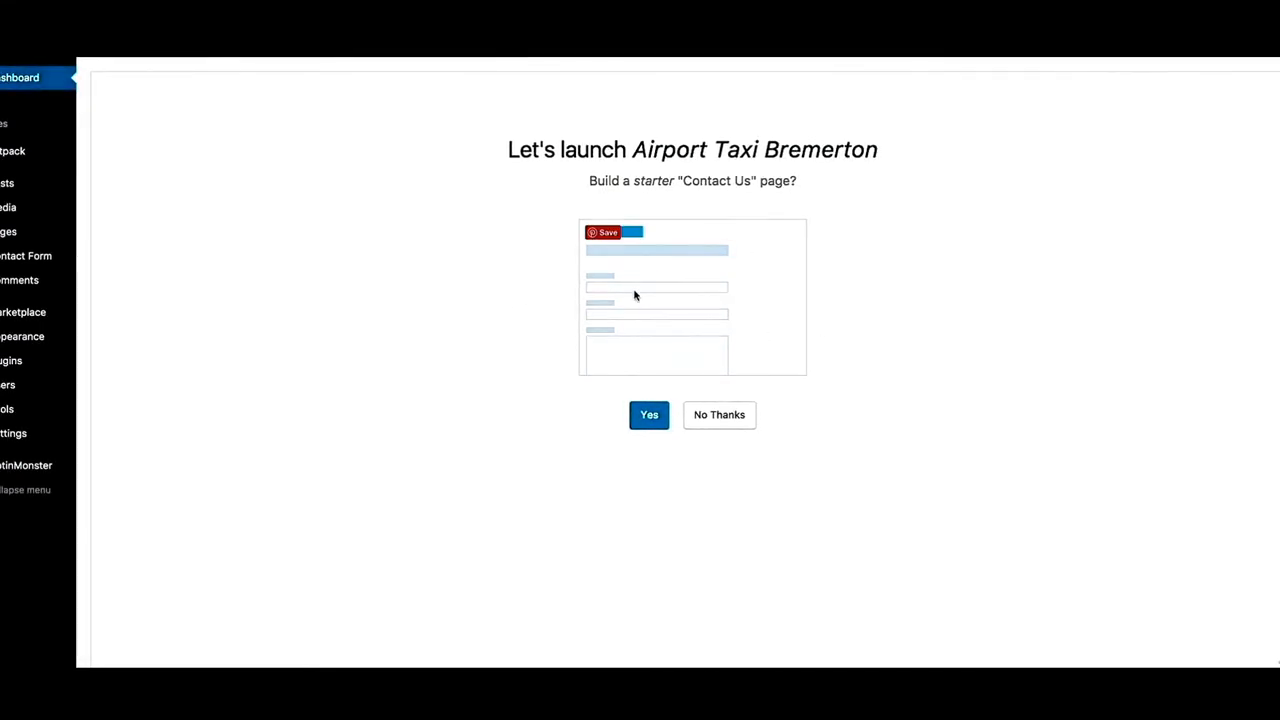
pyautogui.click(649, 415)
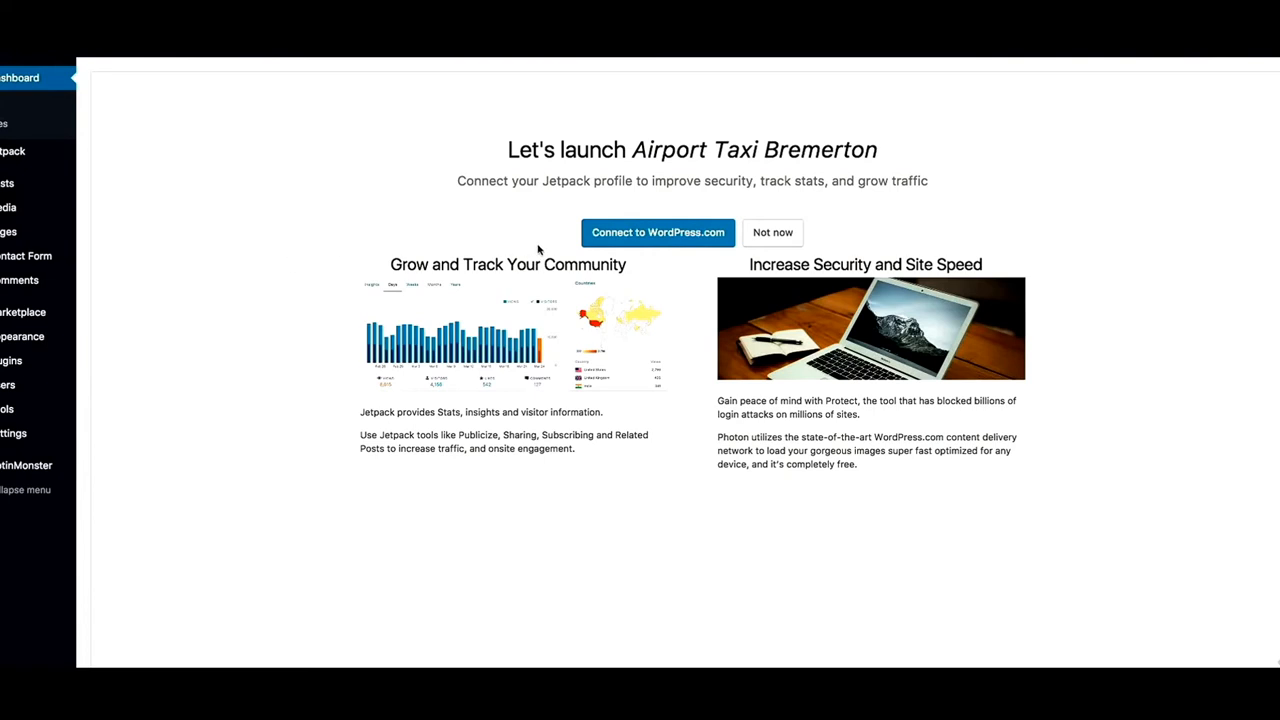
# Step: Try to connect Jetpack to WordPress.com, and skip the connection to finish the setup wizard
pyautogui.click(629, 242)
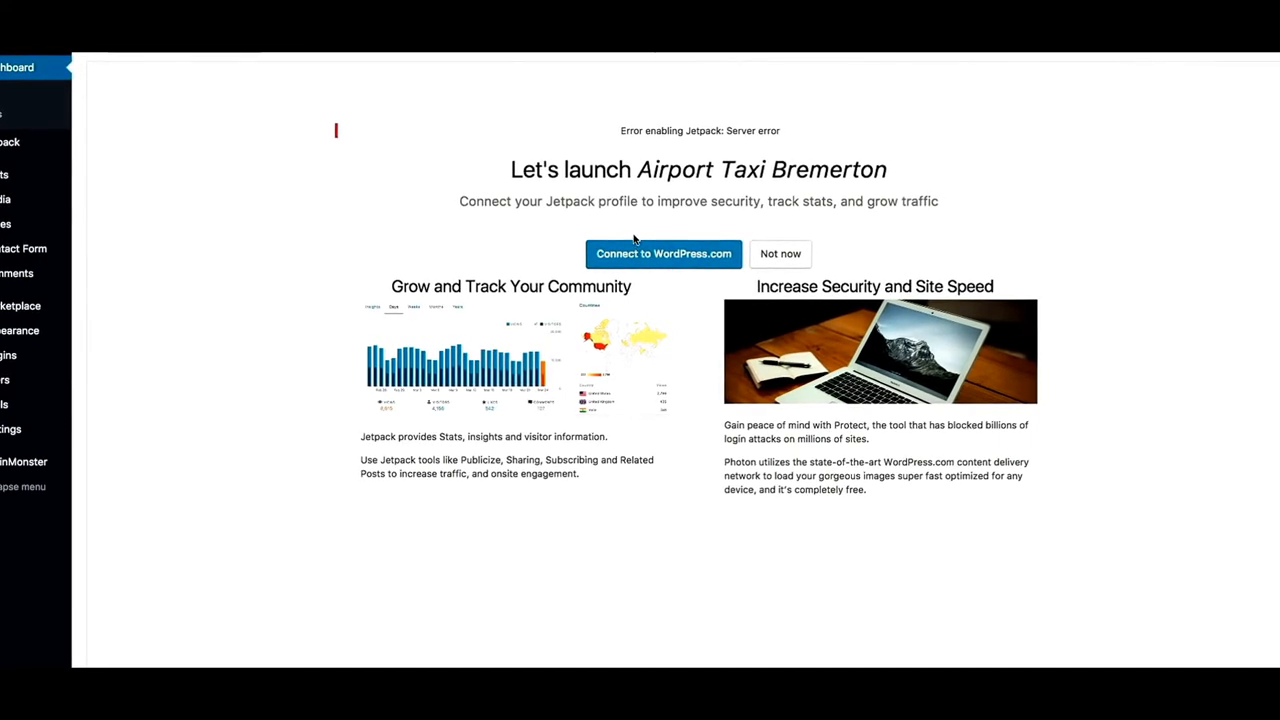
pyautogui.moveTo(26, 238)
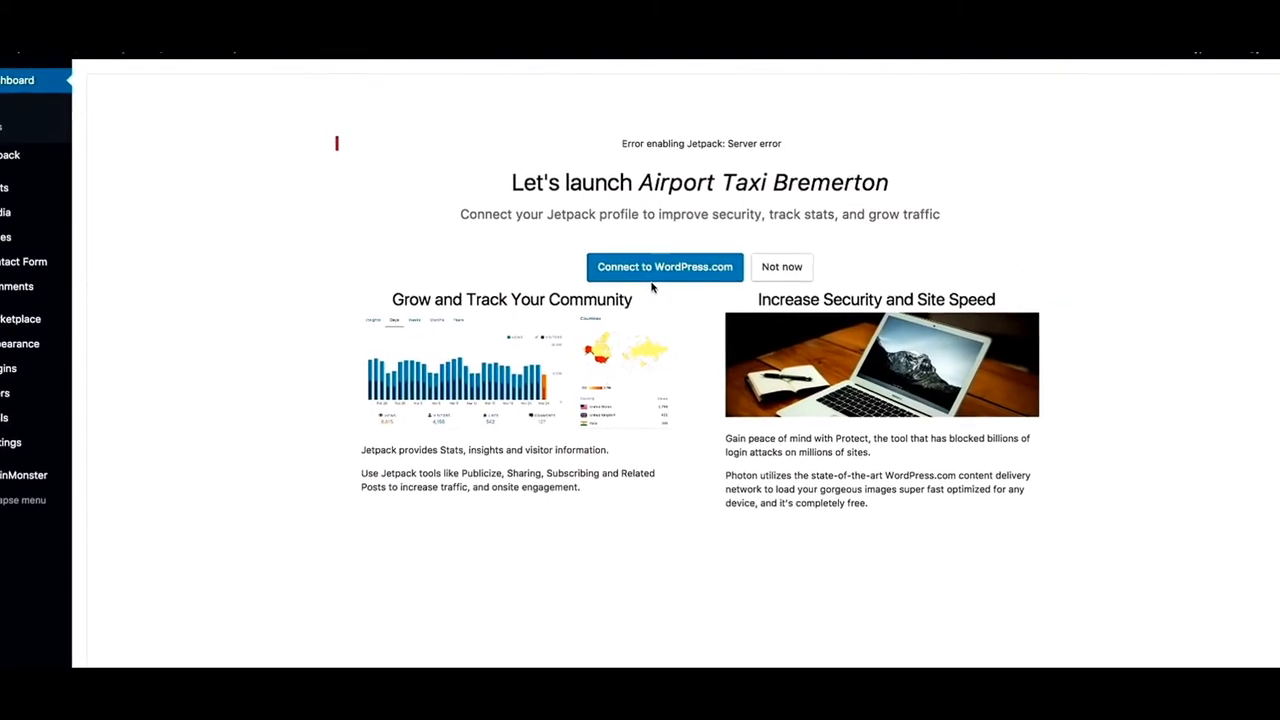
pyautogui.click(770, 264)
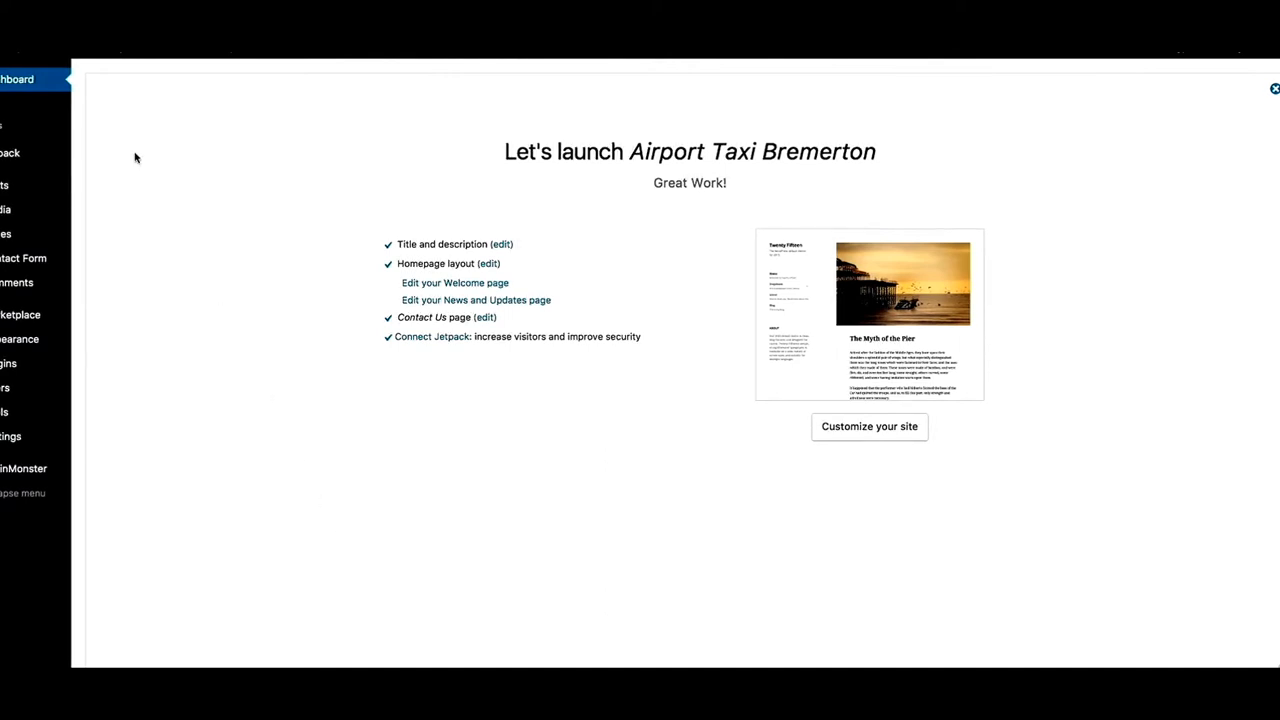
# Step: Visit the site's front end and return to the WordPress dashboard through the admin login
pyautogui.moveTo(8, 55)
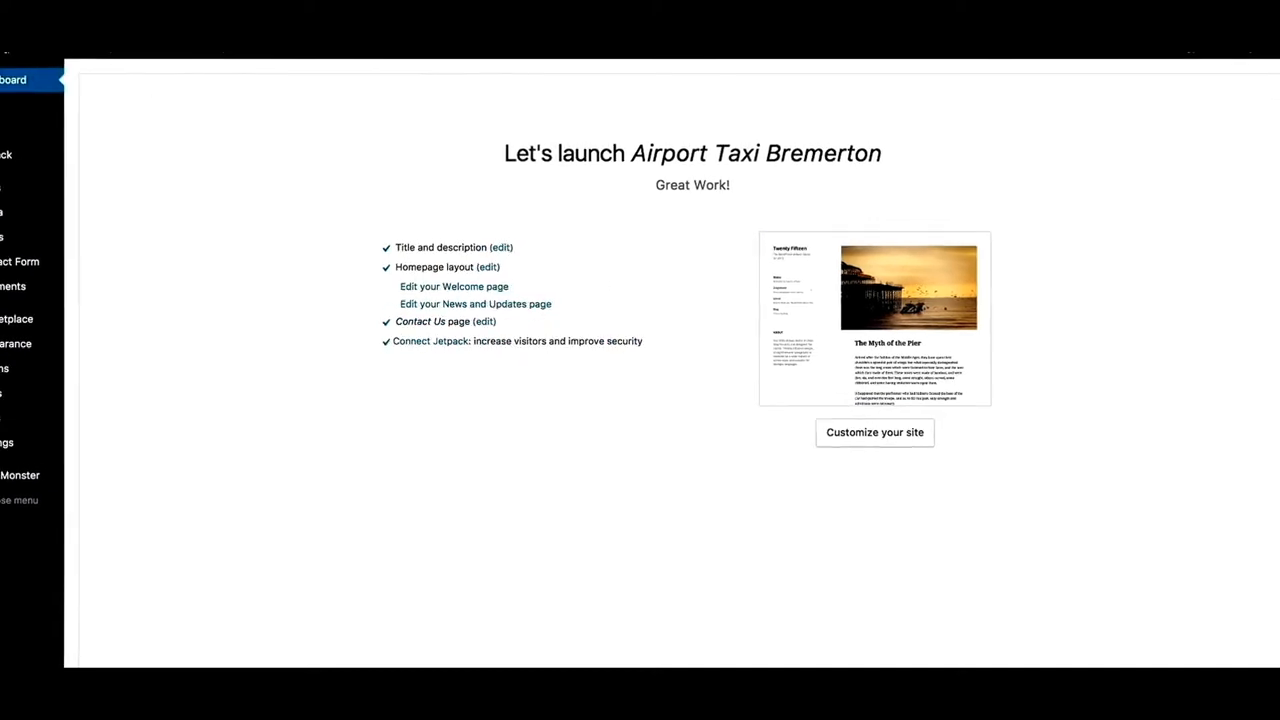
pyautogui.click(24, 61)
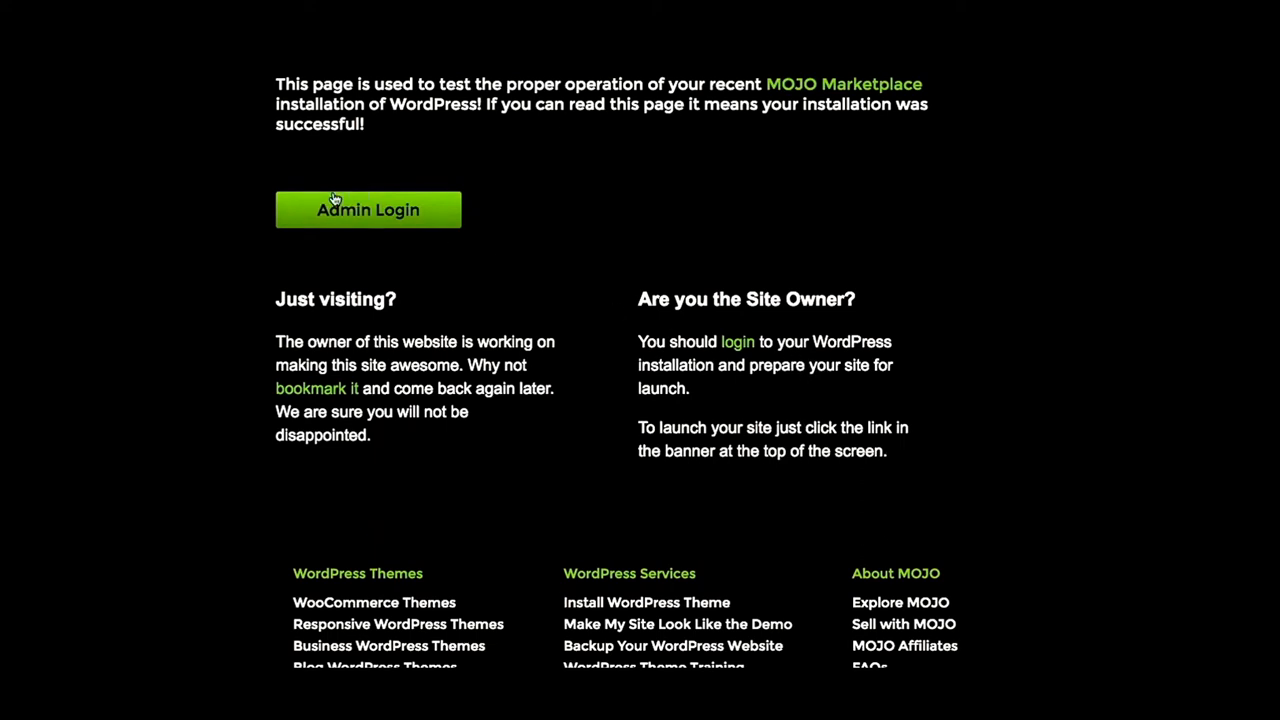
pyautogui.click(335, 200)
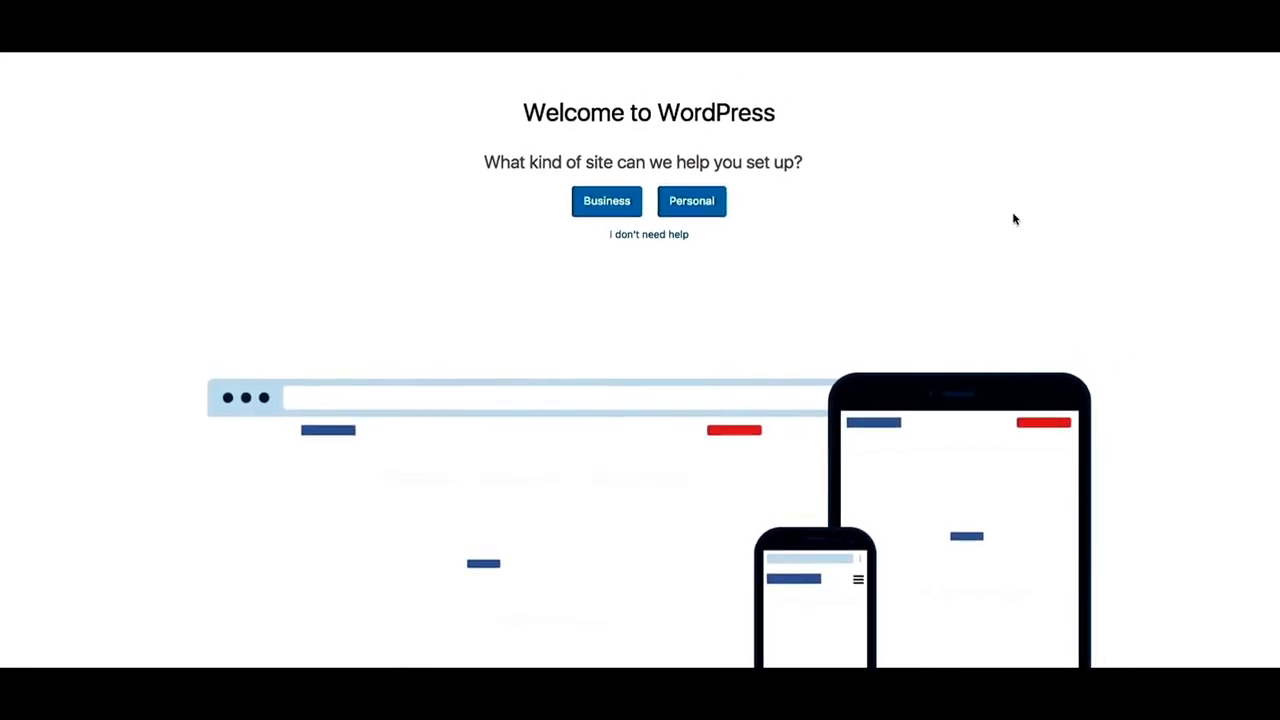
# Step: Select a business site again, set the site description to "Airport Taxi Bremerton and Kitsap County" and continue
pyautogui.click(605, 204)
pyautogui.click(642, 281)
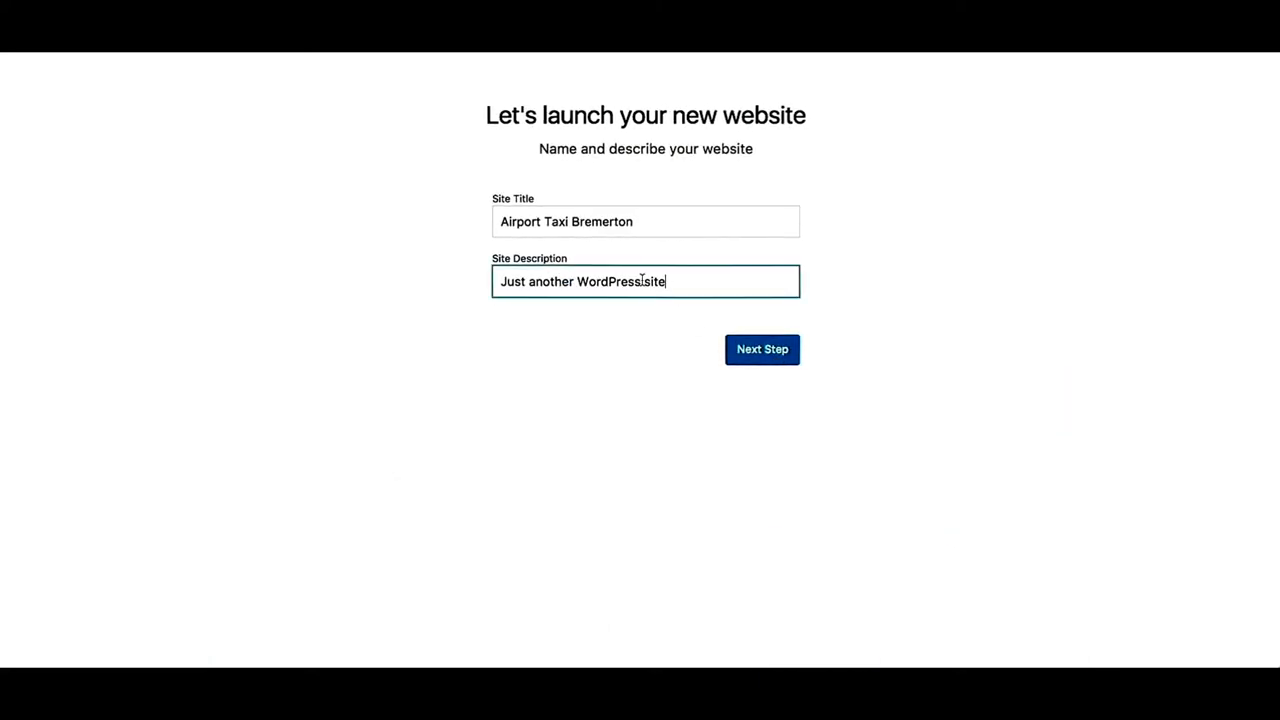
pyautogui.moveTo(642, 281); pyautogui.dragTo(444, 277)
pyautogui.write('Airport Taxi Bremerton a')
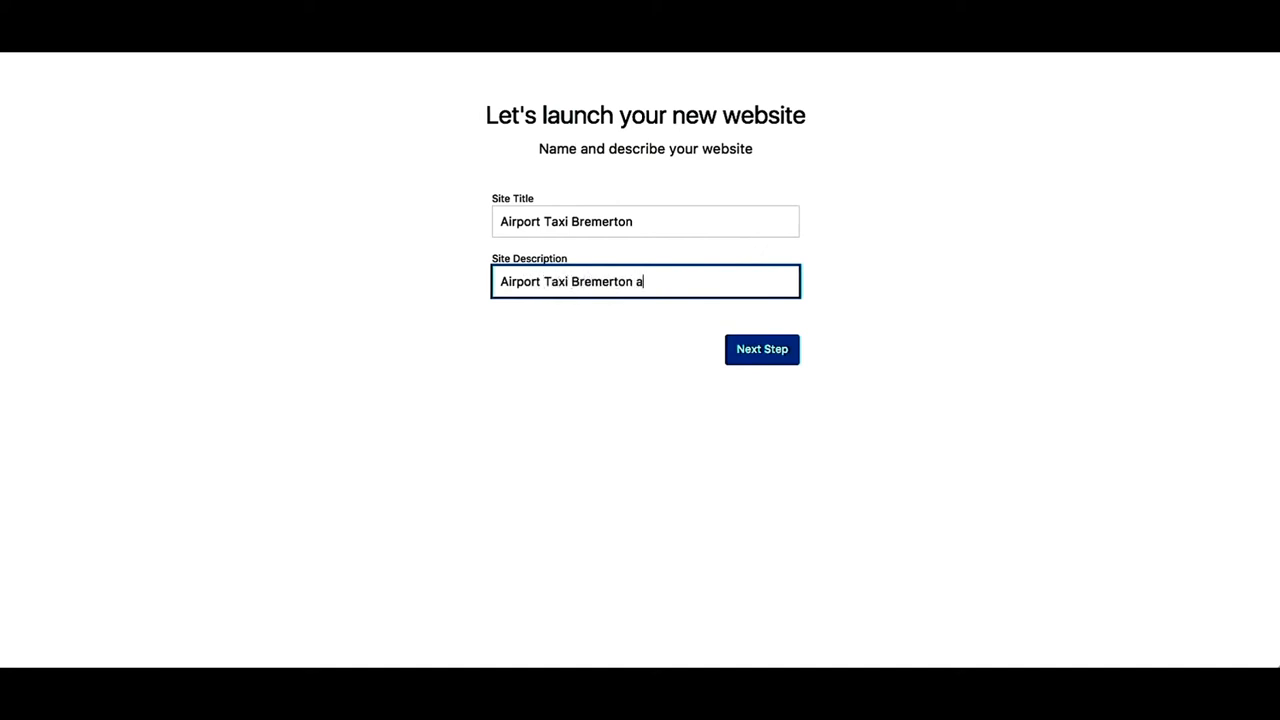
pyautogui.write('nd Kitsap ')
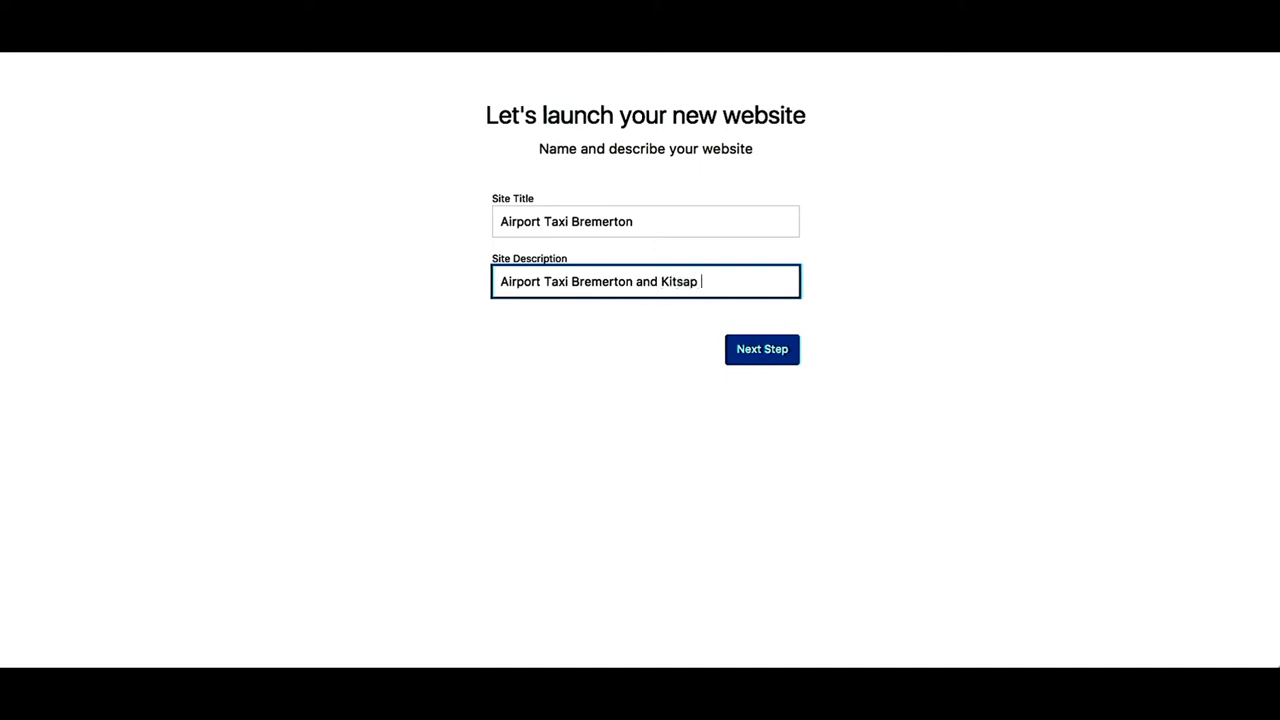
pyautogui.write('County')
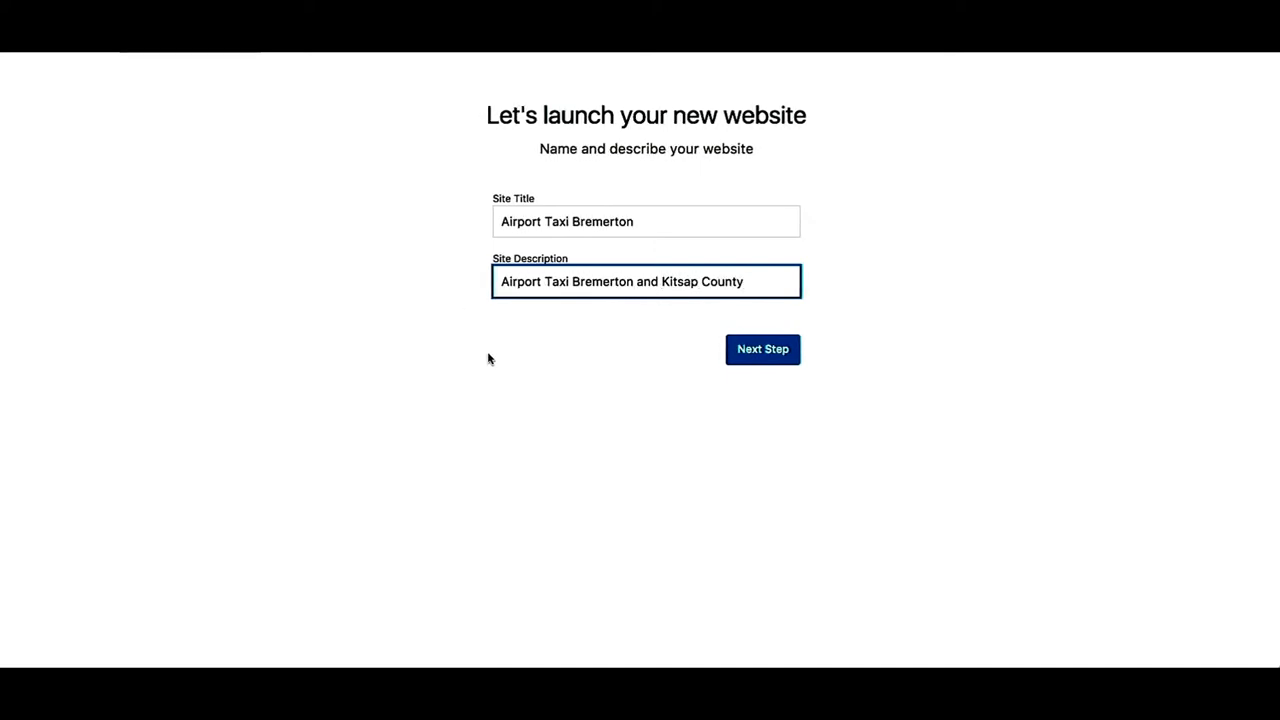
pyautogui.click(759, 350)
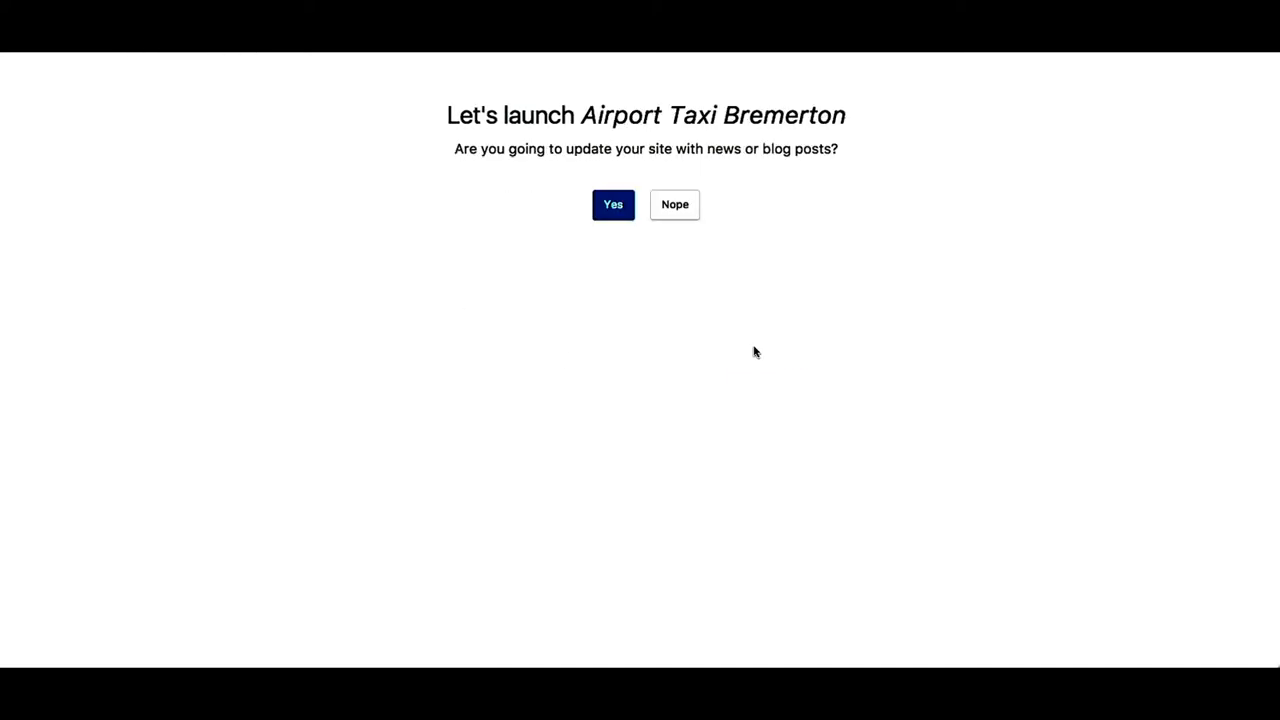
# Step: Enable news or blog posts, select a static welcome page for the homepage and create the starter Contact Us page
pyautogui.click(603, 206)
pyautogui.click(800, 283)
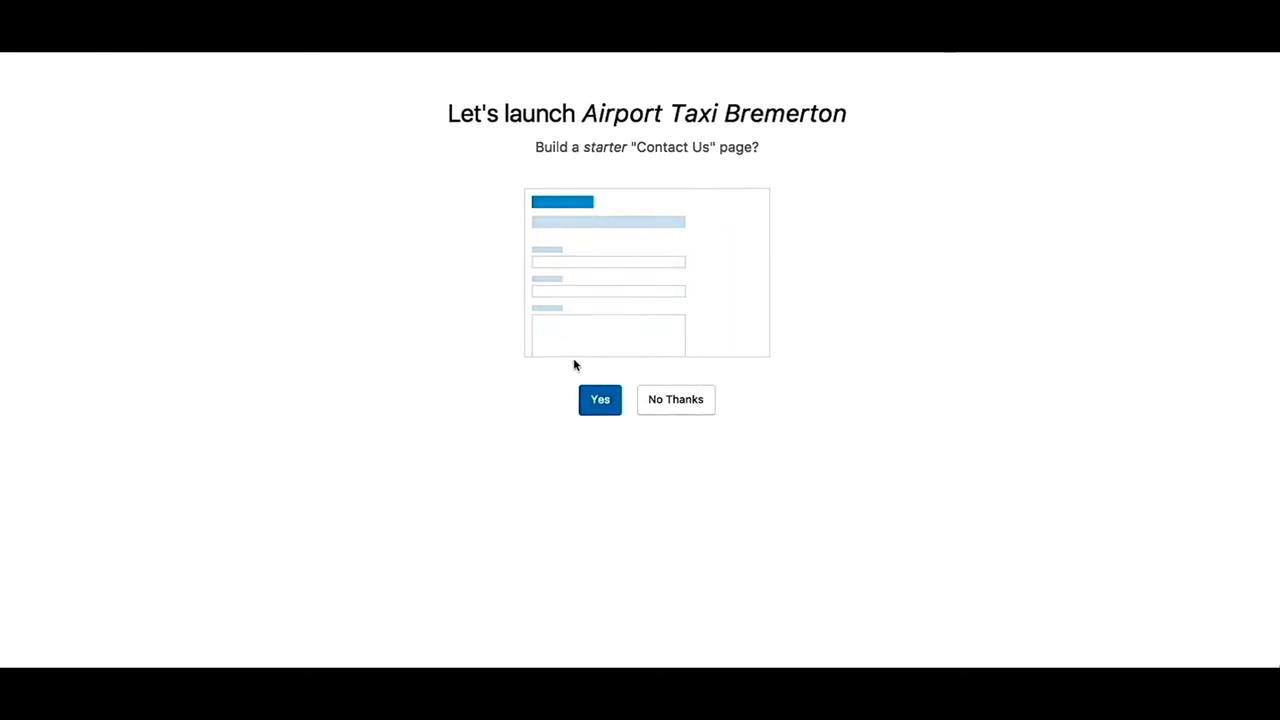
pyautogui.click(591, 404)
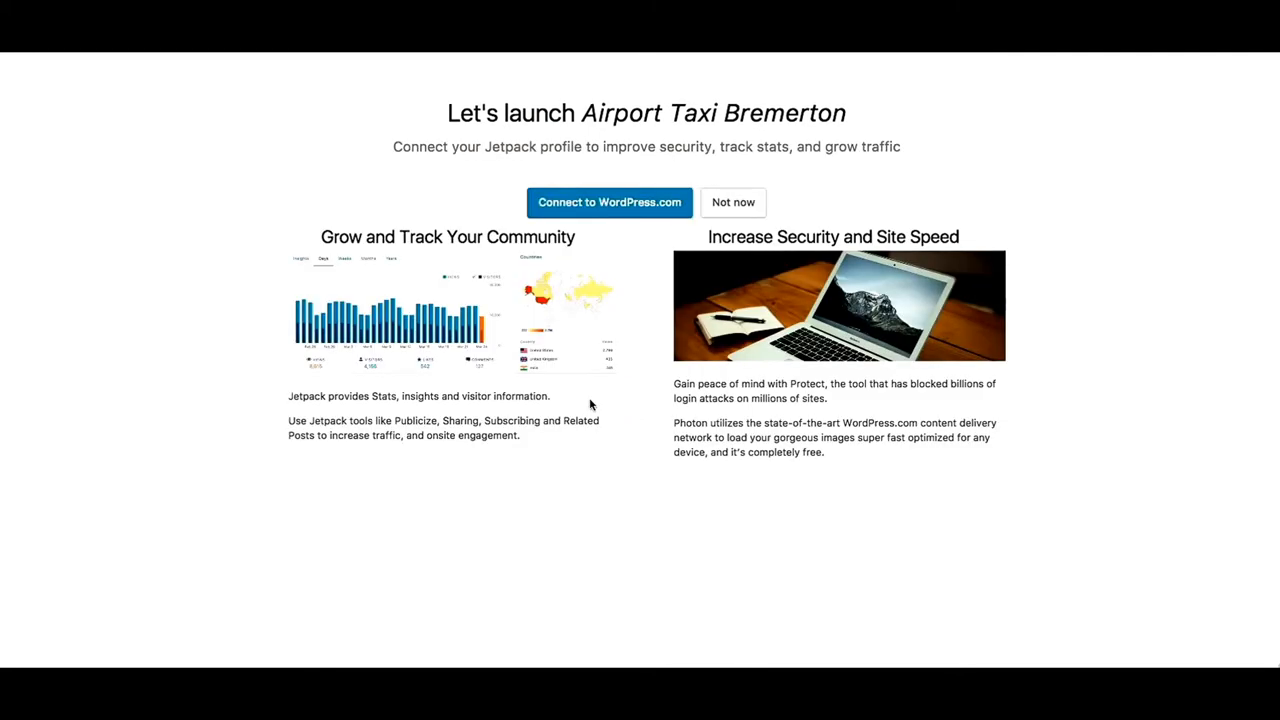
# Step: Skip the Jetpack connection and start customizing the Airport Taxi Bremerton site
pyautogui.click(736, 202)
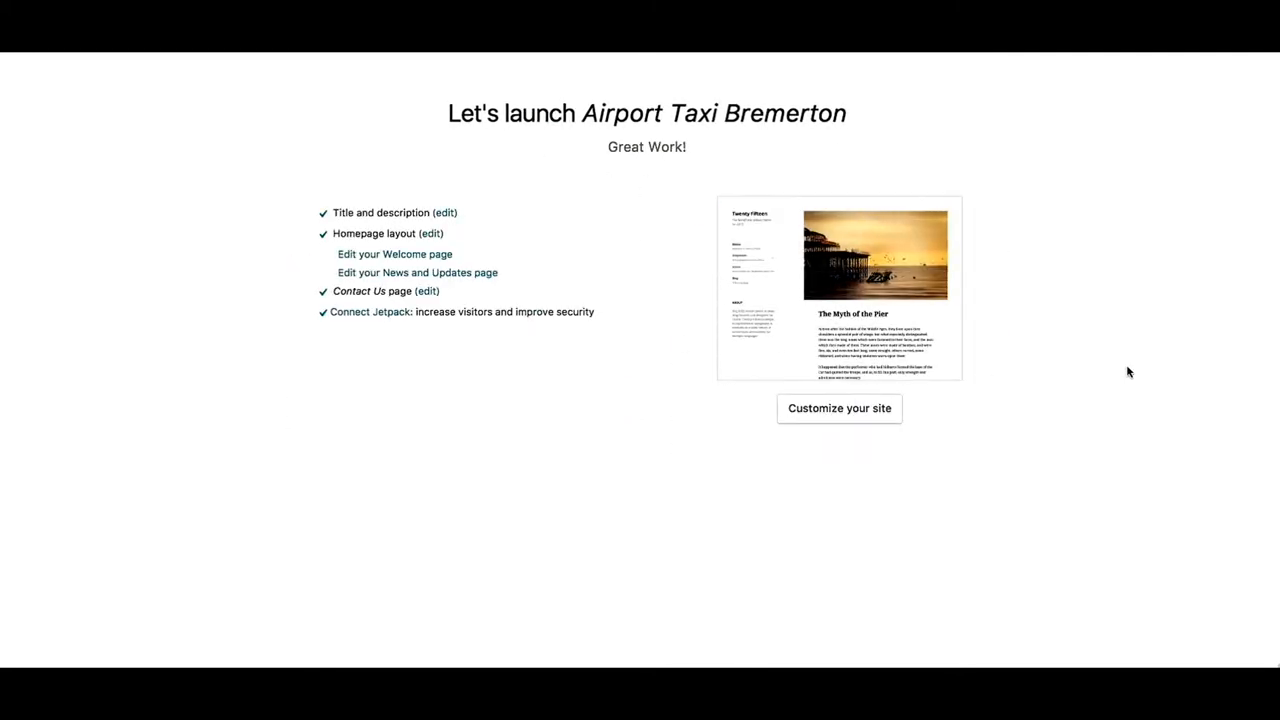
pyautogui.click(858, 409)
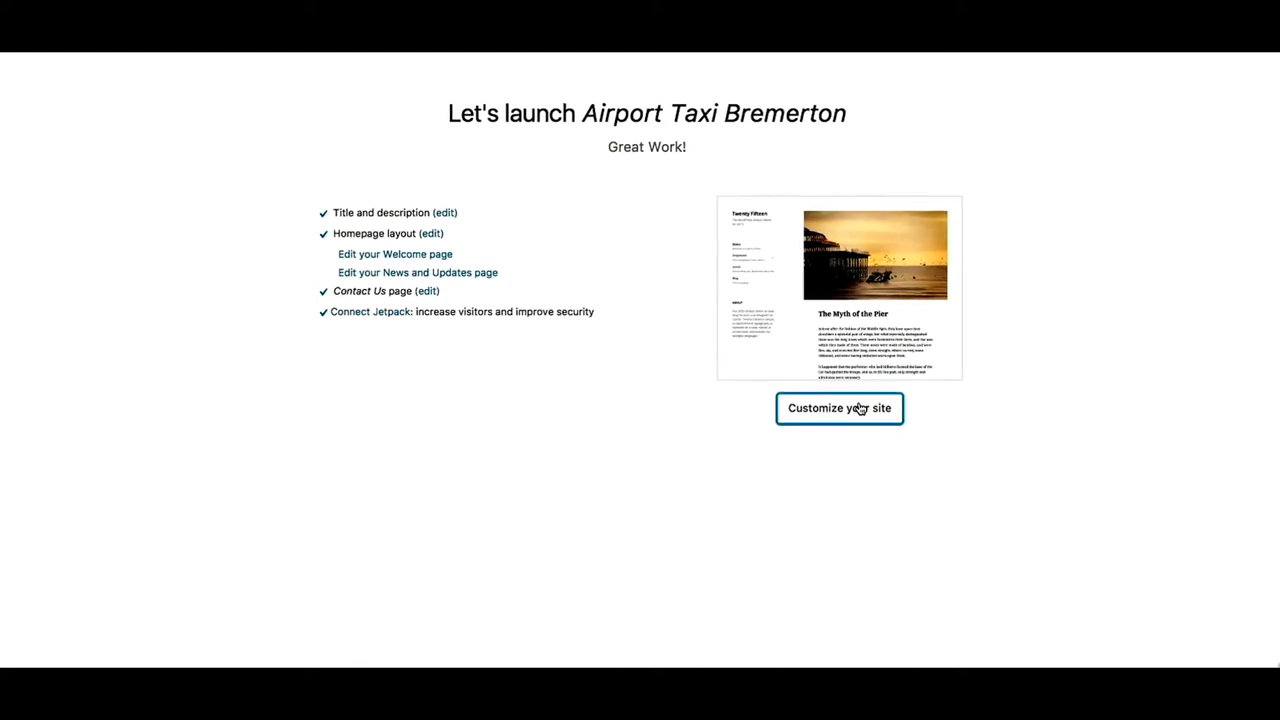